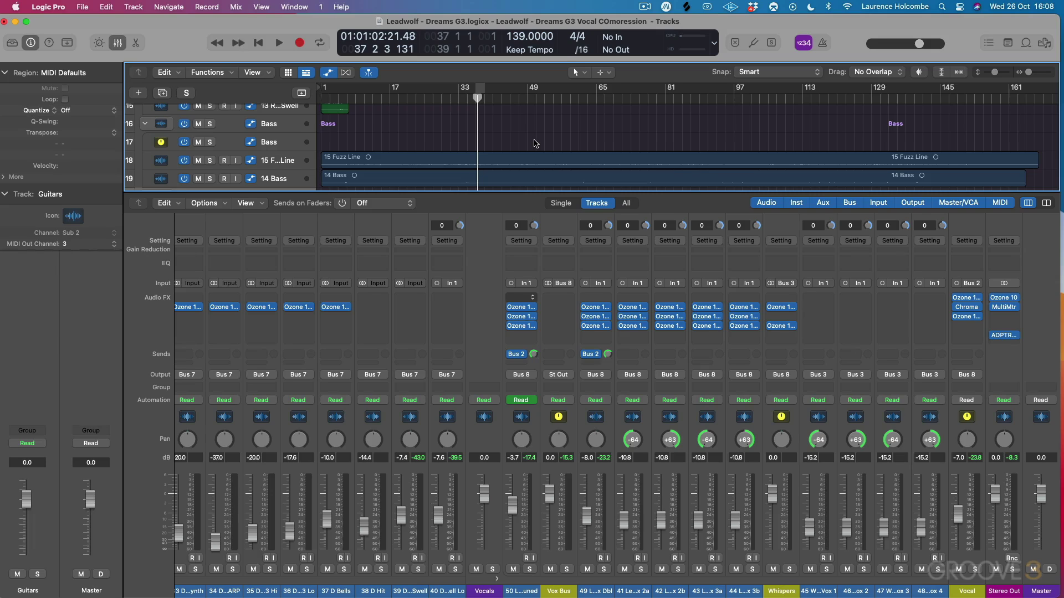
Step: Open the plug-in menu for an empty Audio FX slot on the 50 Lead Vox channel
click(519, 333)
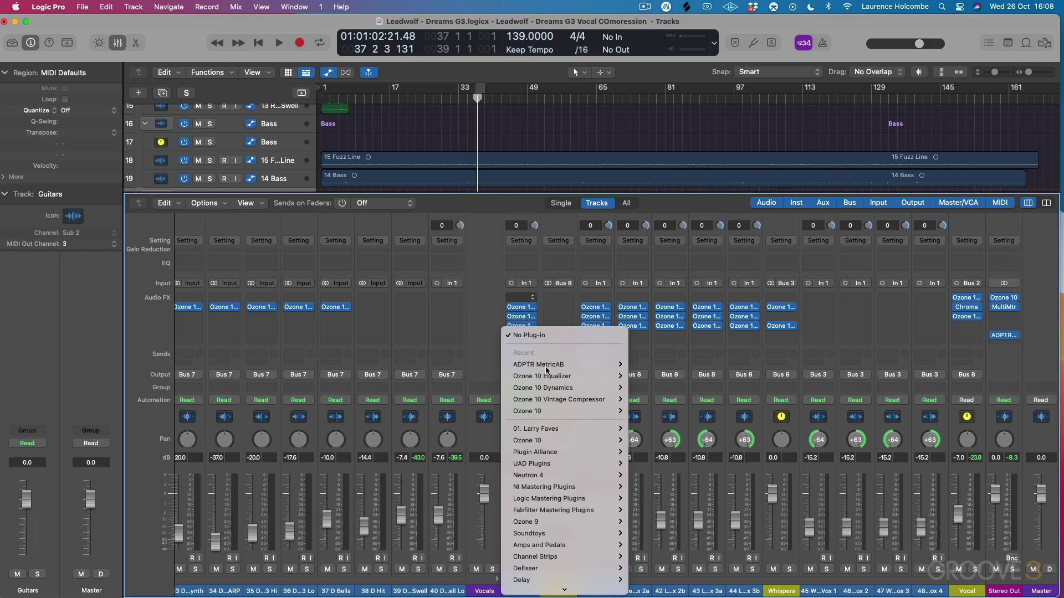
Step: Insert Ozone 10 Dynamics and set RMS detection, 1.1:1 ratio, 10 ms attack, -53.3 dB threshold
click(643, 389)
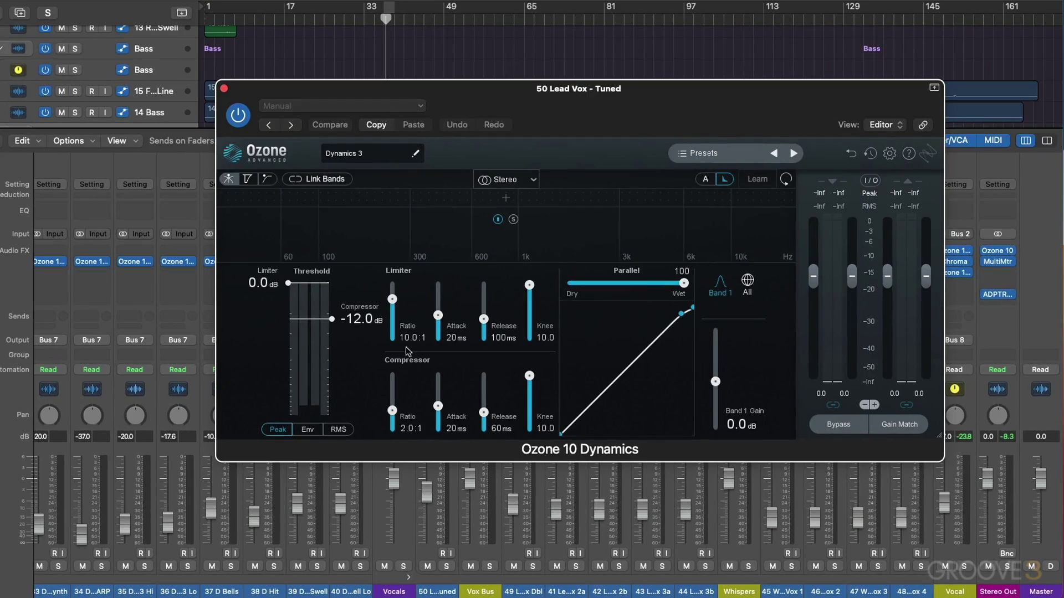
drag(391, 411, 393, 413)
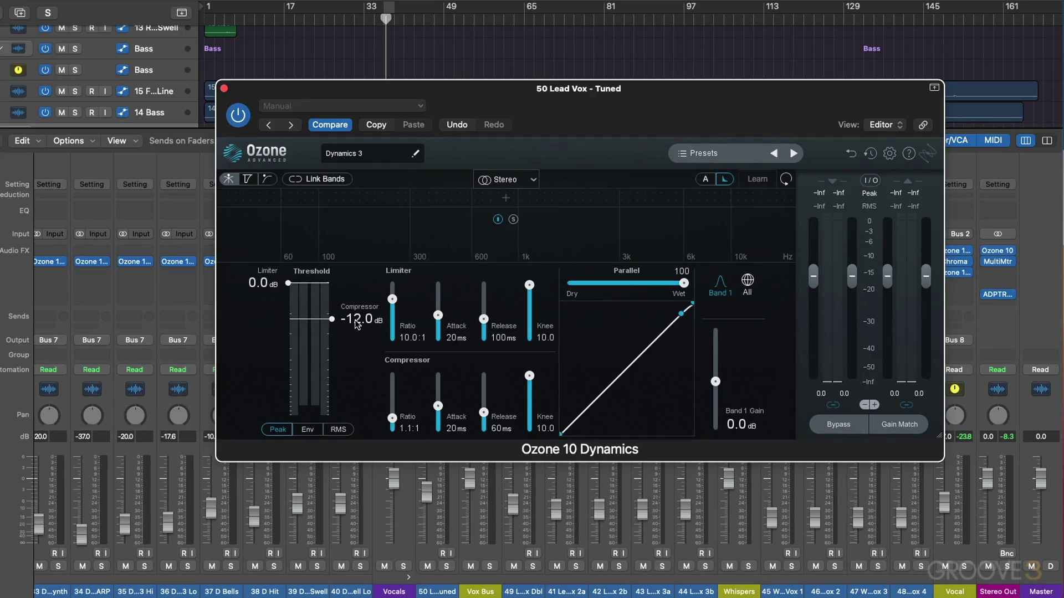
click(336, 430)
drag(358, 323, 361, 345)
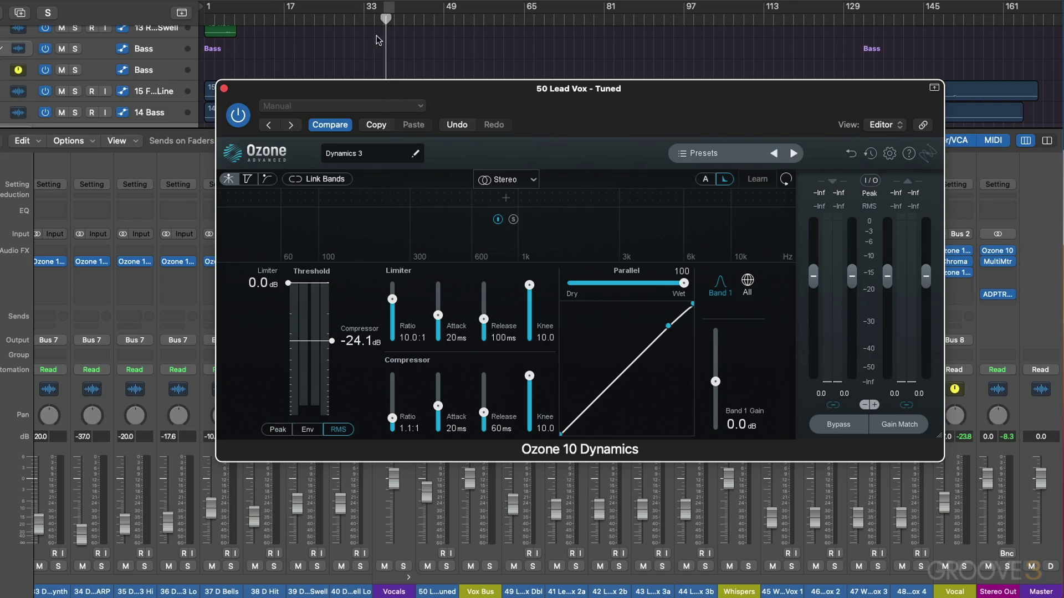
click(386, 12)
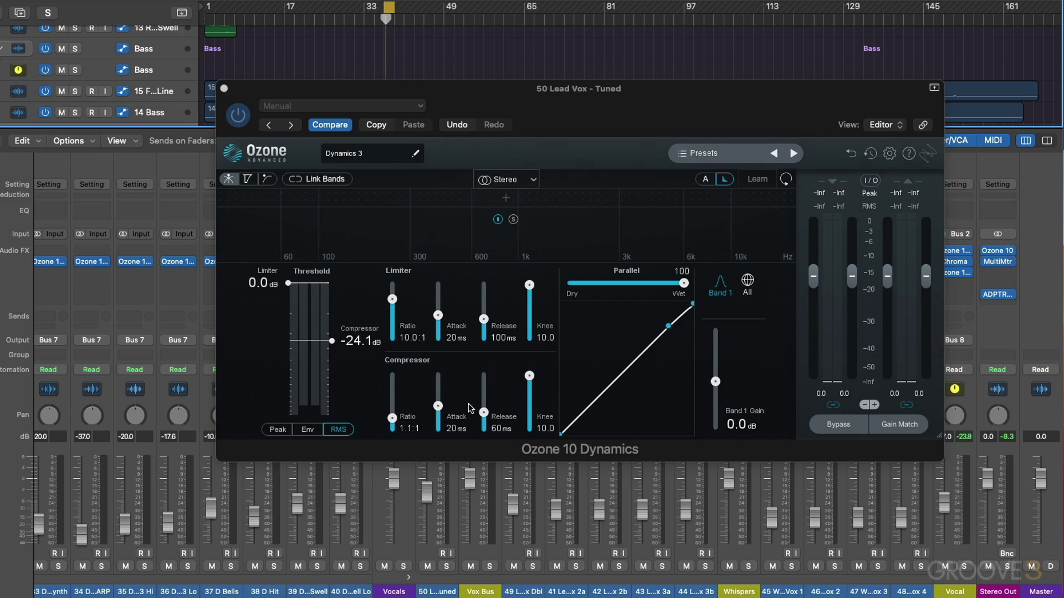
drag(437, 402, 438, 405)
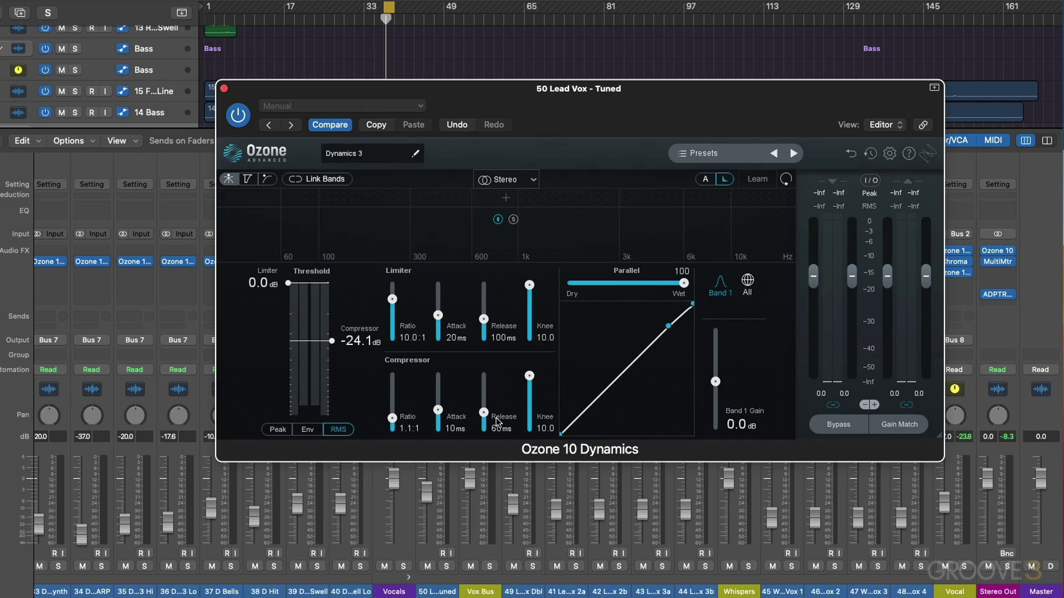
key(space)
drag(359, 340, 361, 376)
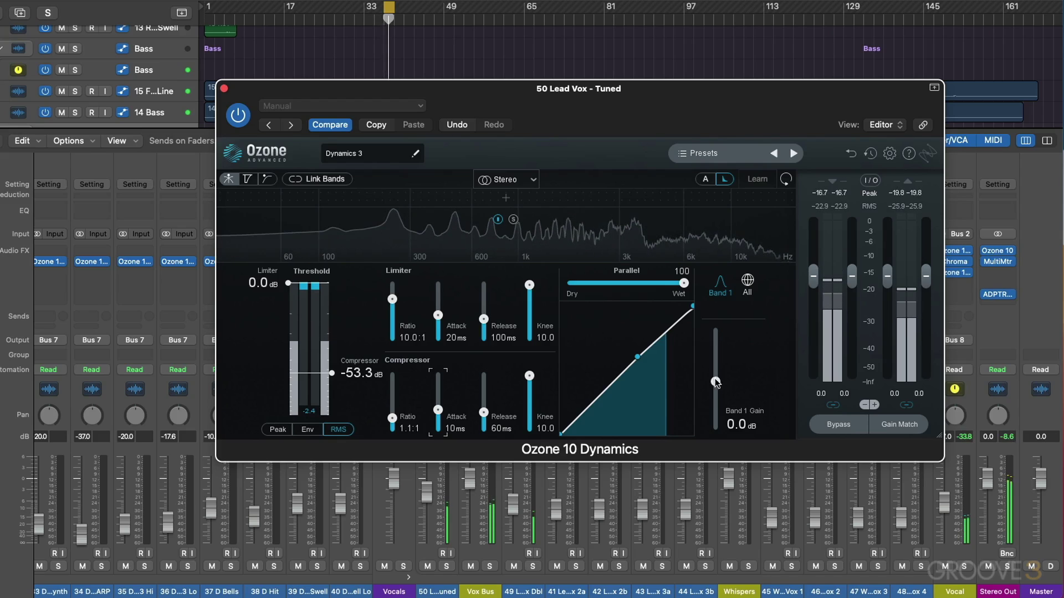
Step: Raise Dynamics Band 1 Gain to 3.1 dB and A/B it against the bypassed sound
drag(715, 381, 716, 377)
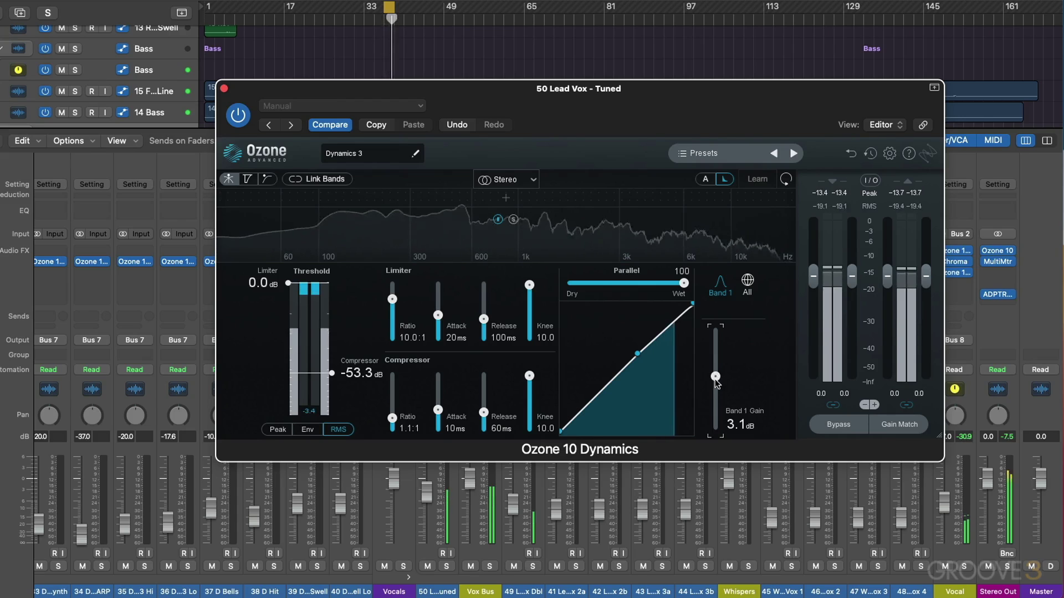
click(839, 425)
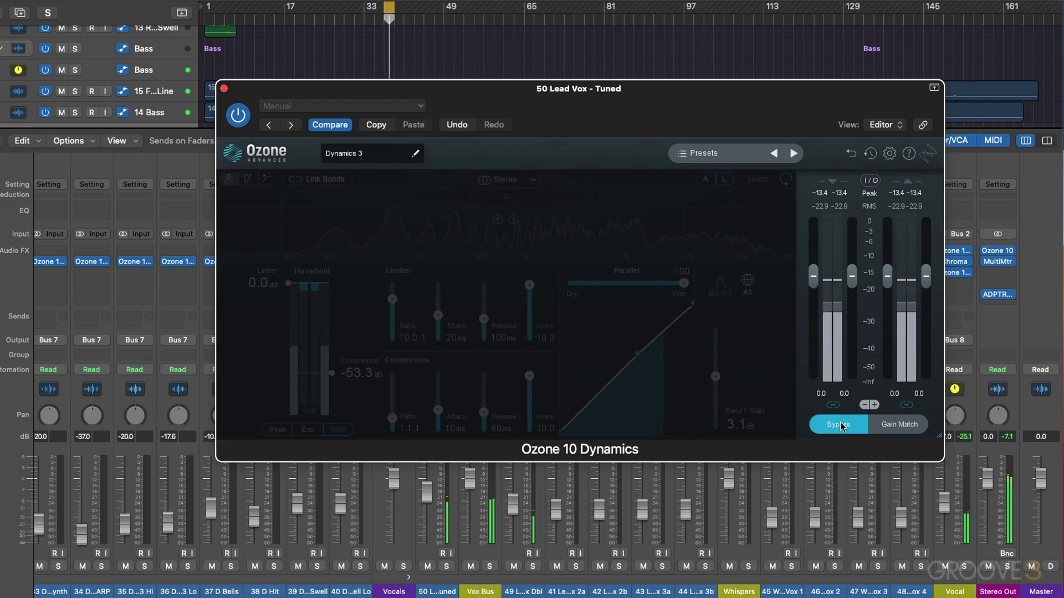
click(840, 425)
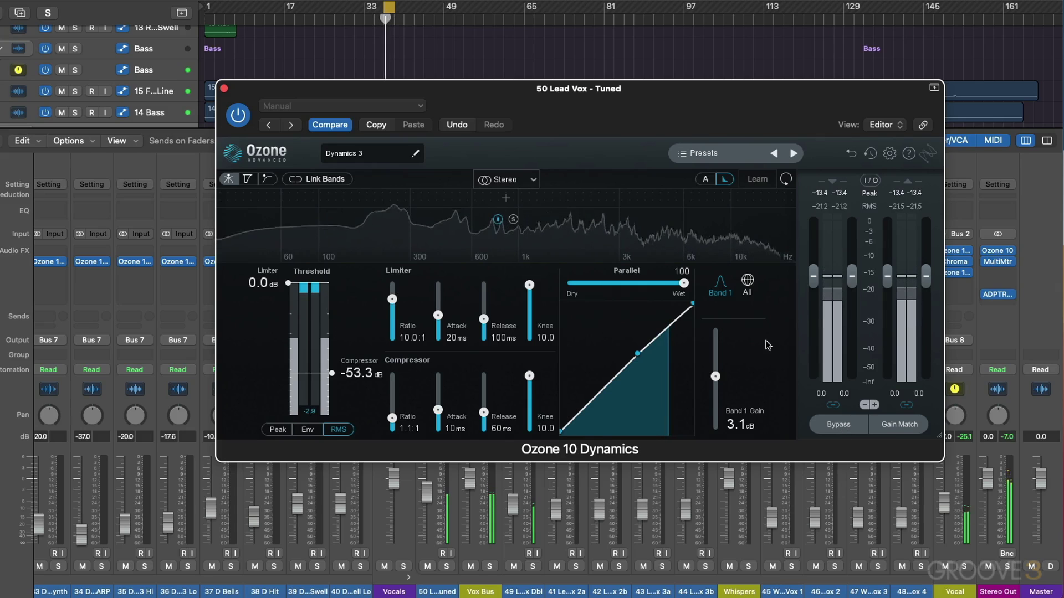
Step: Loop bars 33–43 as a cycle range and compare the Dynamics bypassed versus active
click(389, 6)
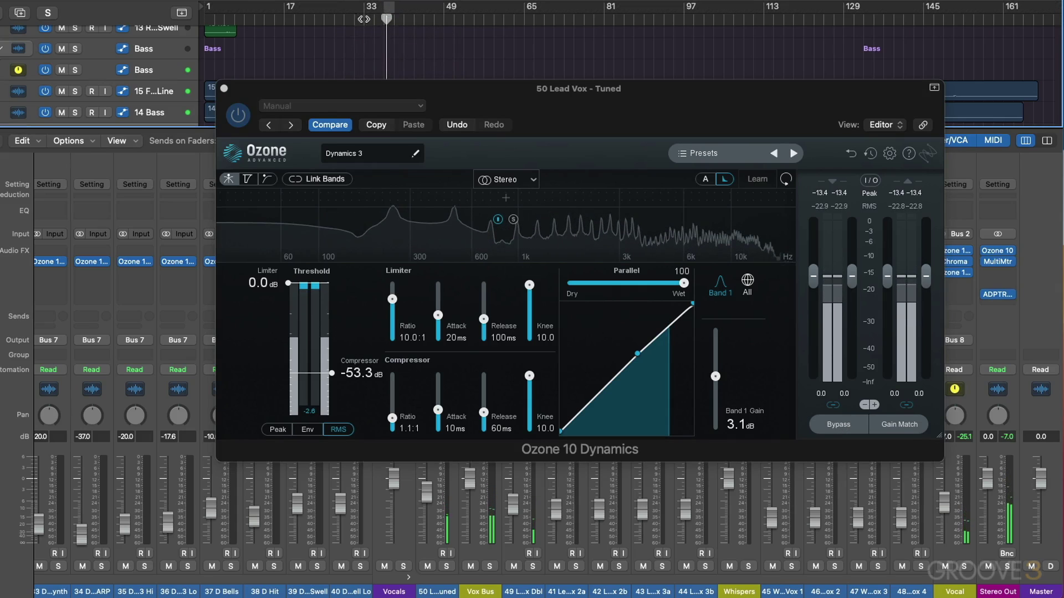
click(363, 8)
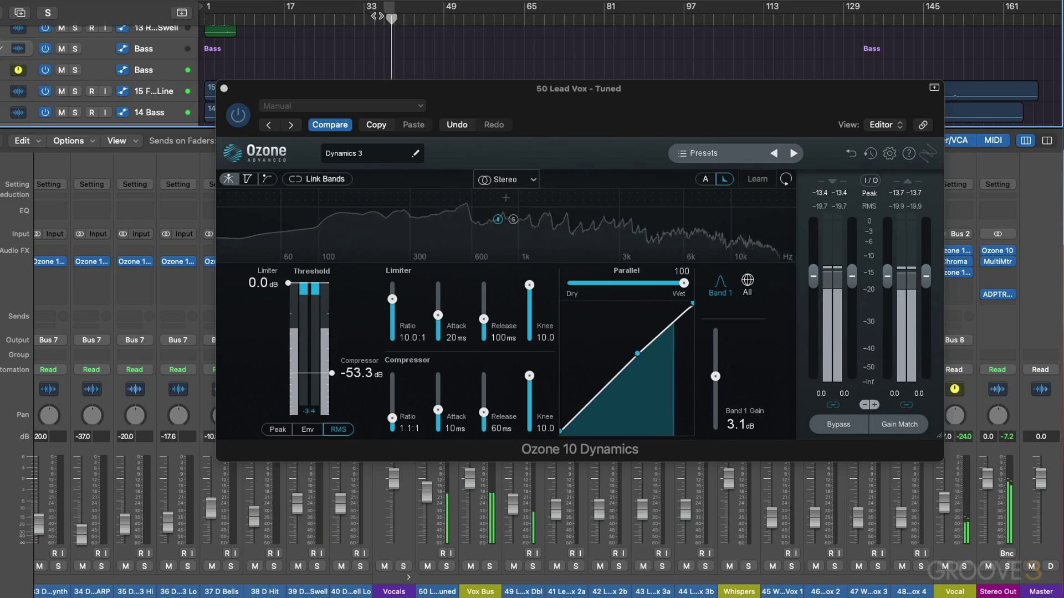
drag(376, 15, 414, 12)
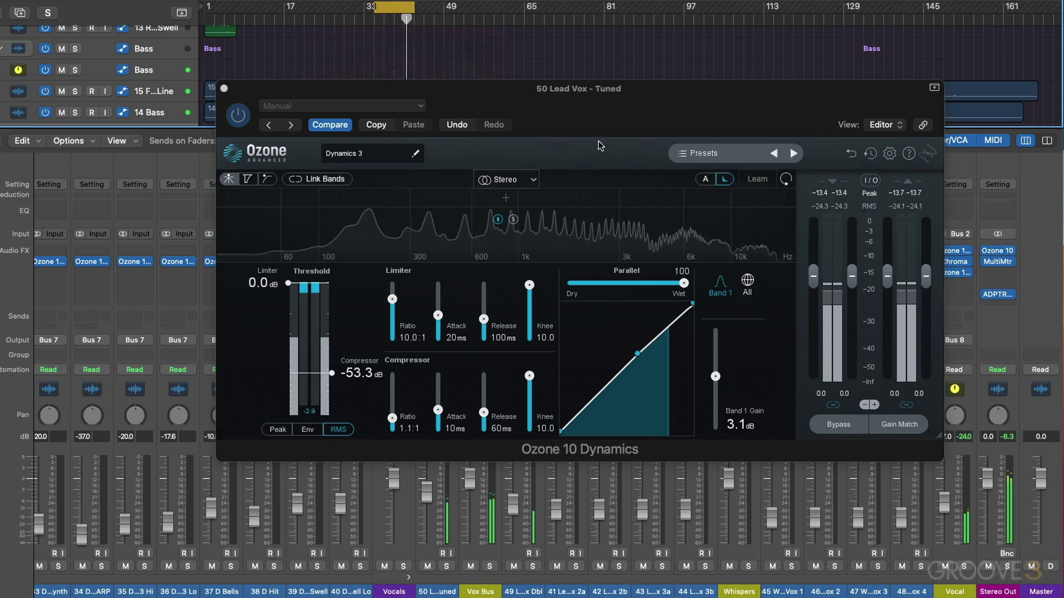
click(844, 428)
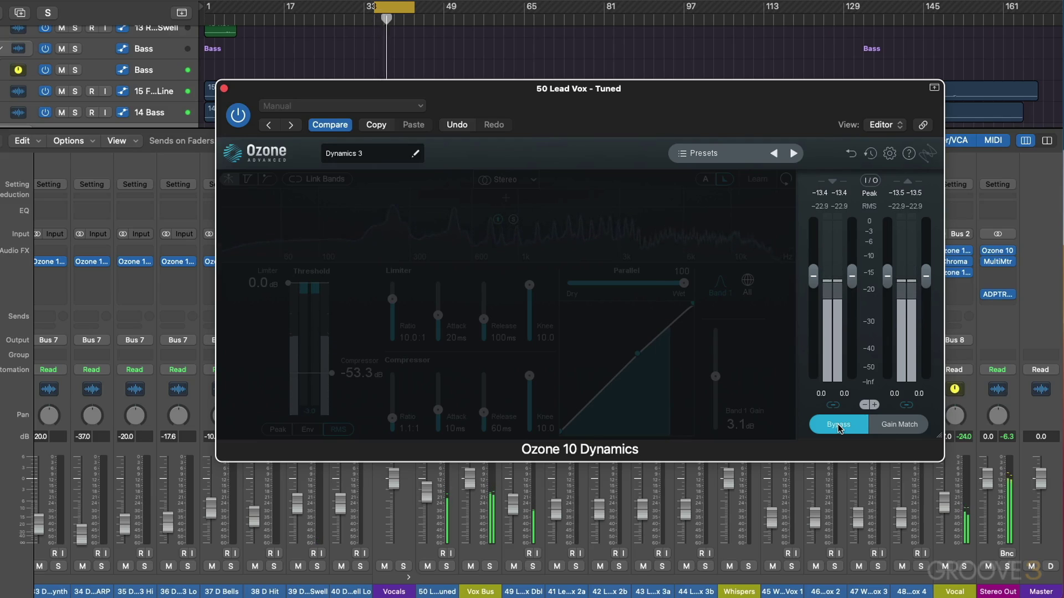
click(838, 425)
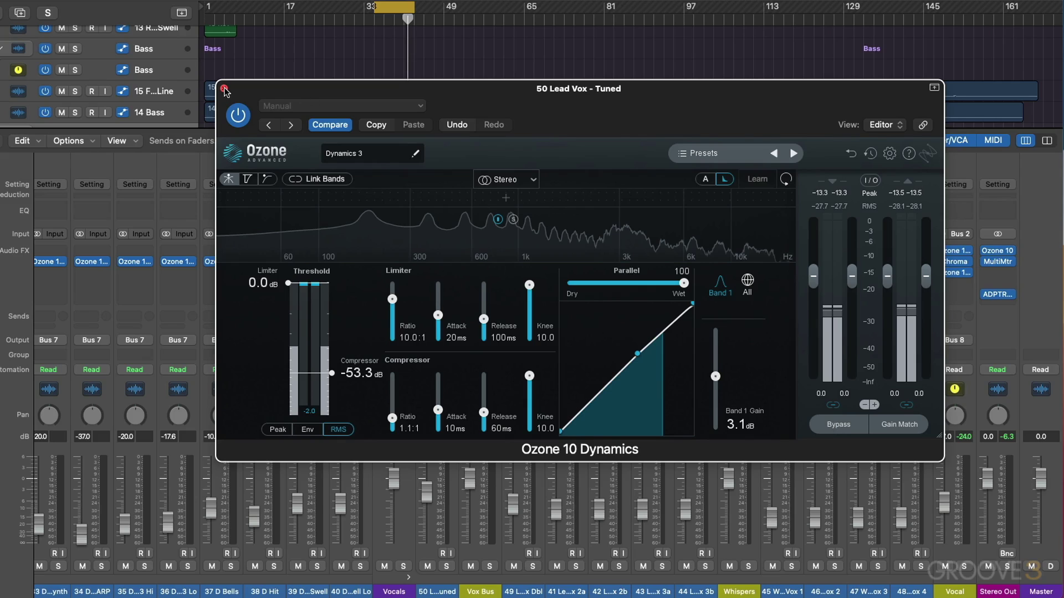
Step: Play the cycle, lower the compressor threshold to -58.1 dB, and A/B against bypass twice
key(space)
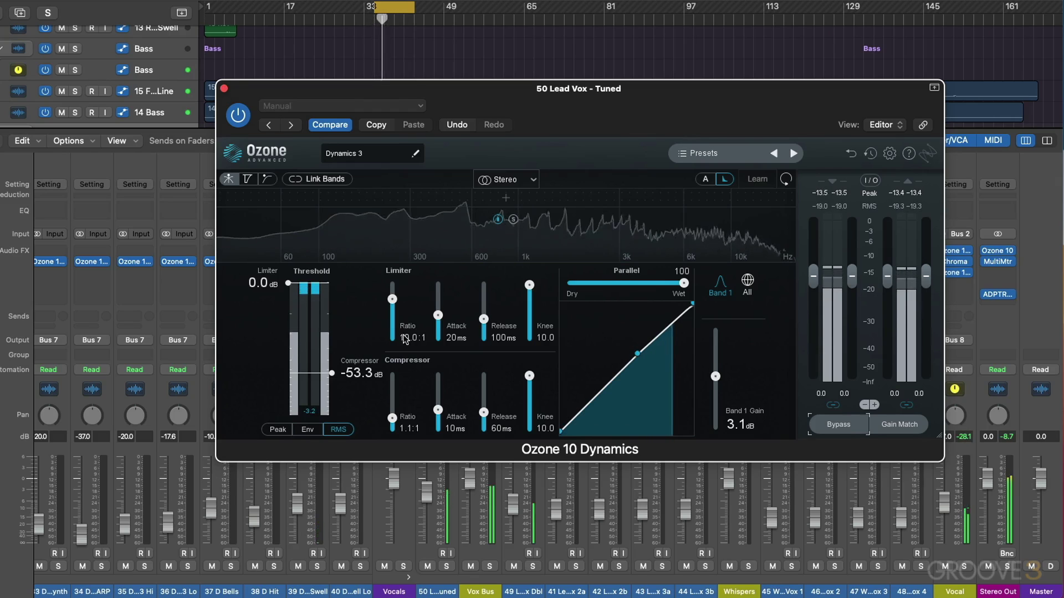
scroll(362, 376, down, 2)
scroll(361, 375, down, 4)
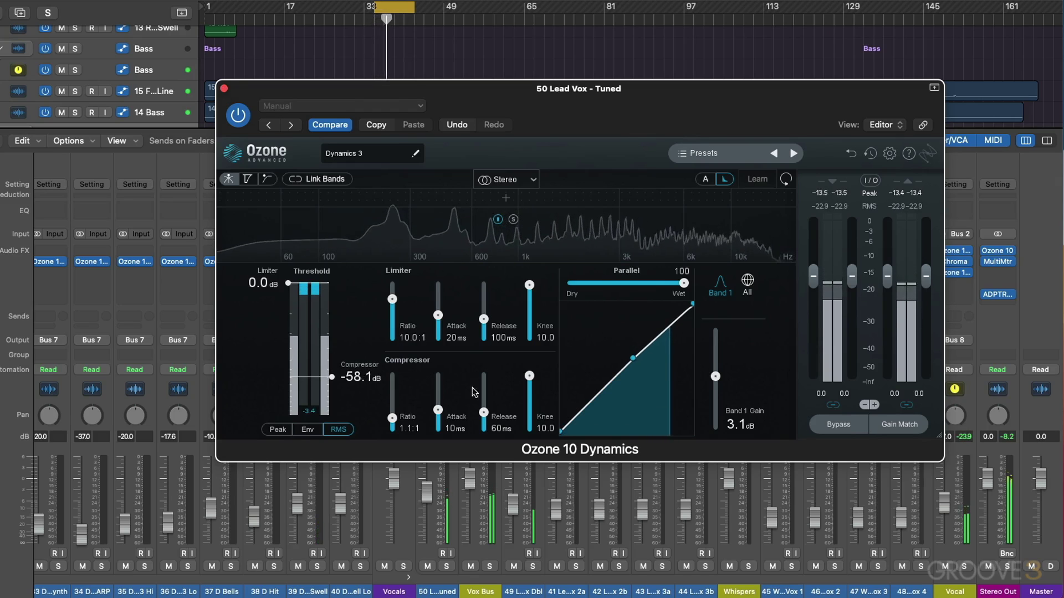
click(838, 425)
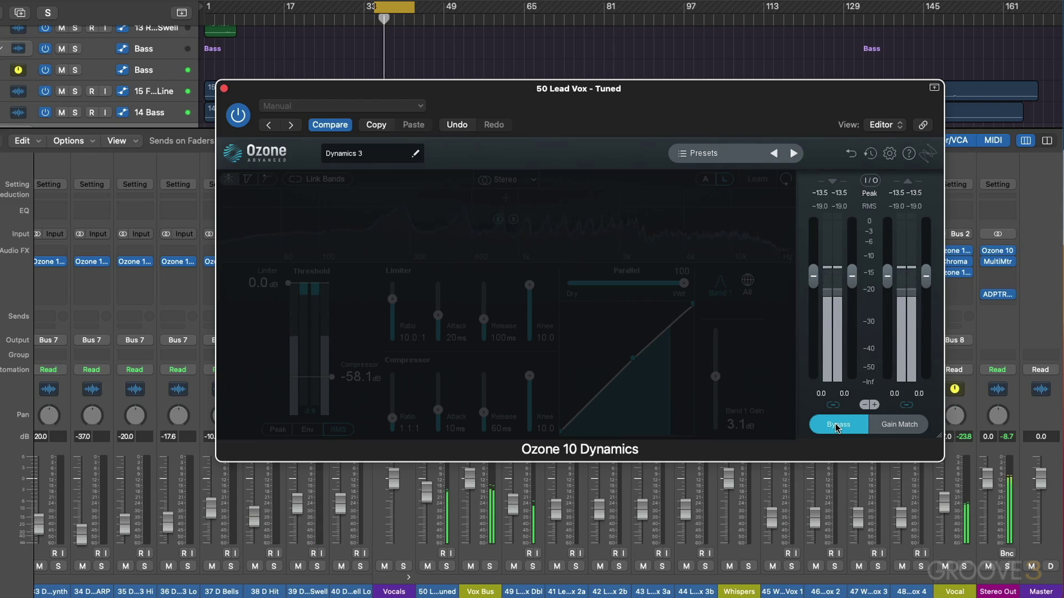
click(838, 424)
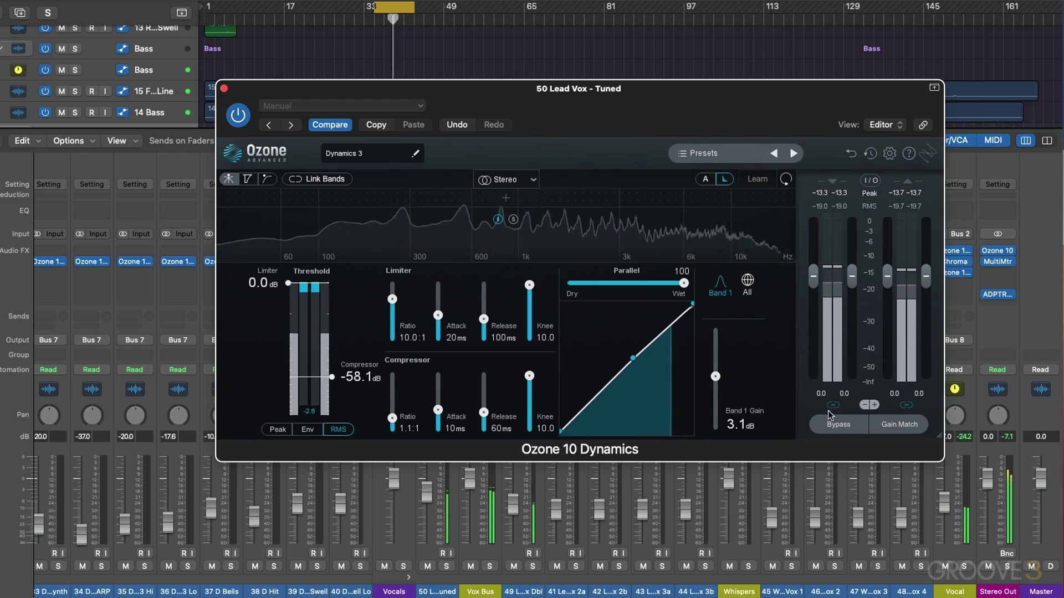
click(835, 424)
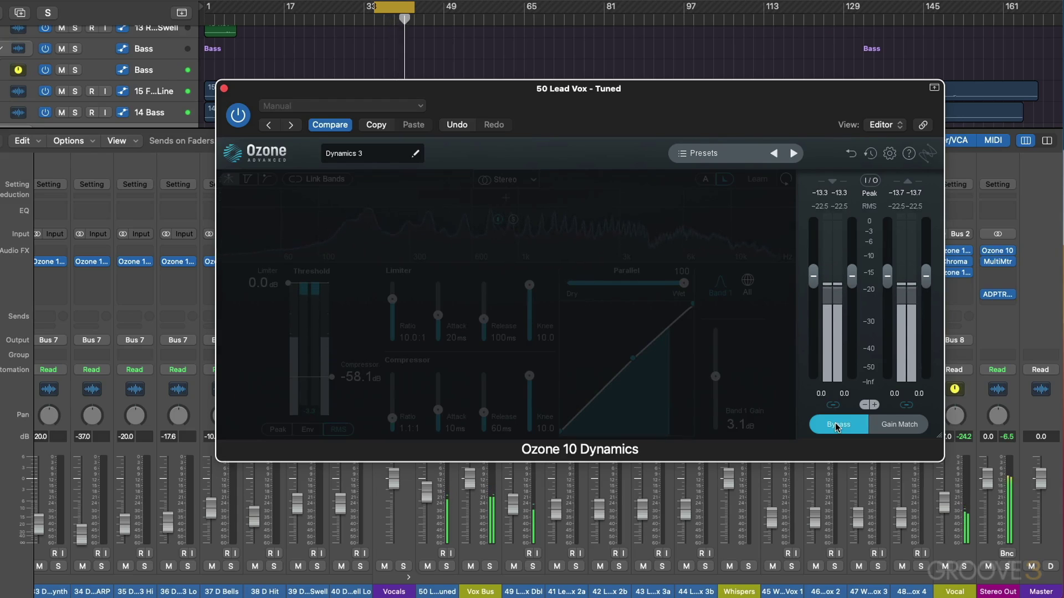
click(837, 425)
Step: Close Ozone 10 Dynamics and insert a mono Ozone 10 Vintage Compressor on the vocal
click(224, 89)
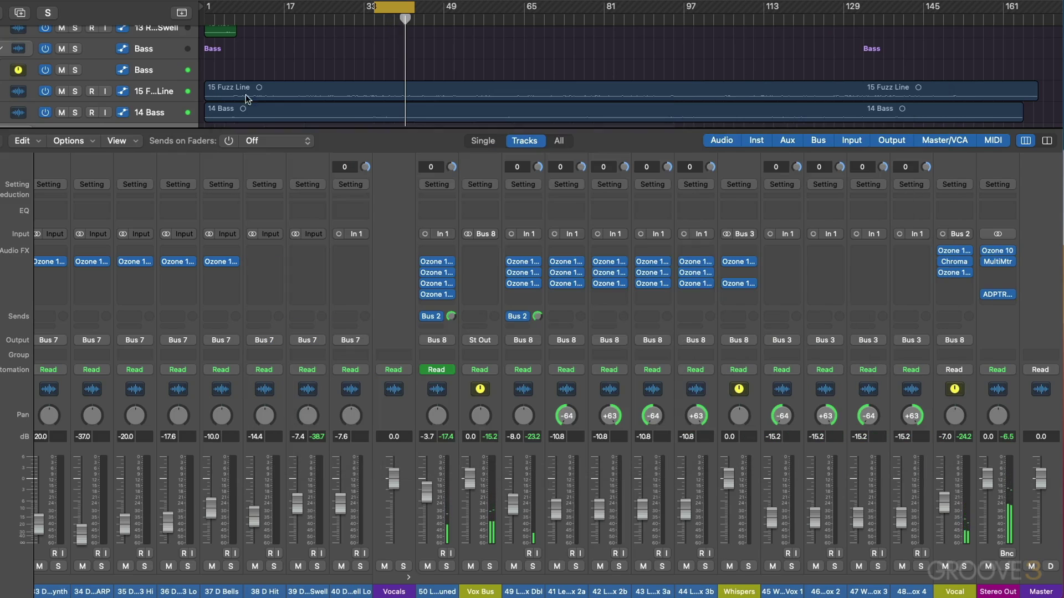
click(437, 305)
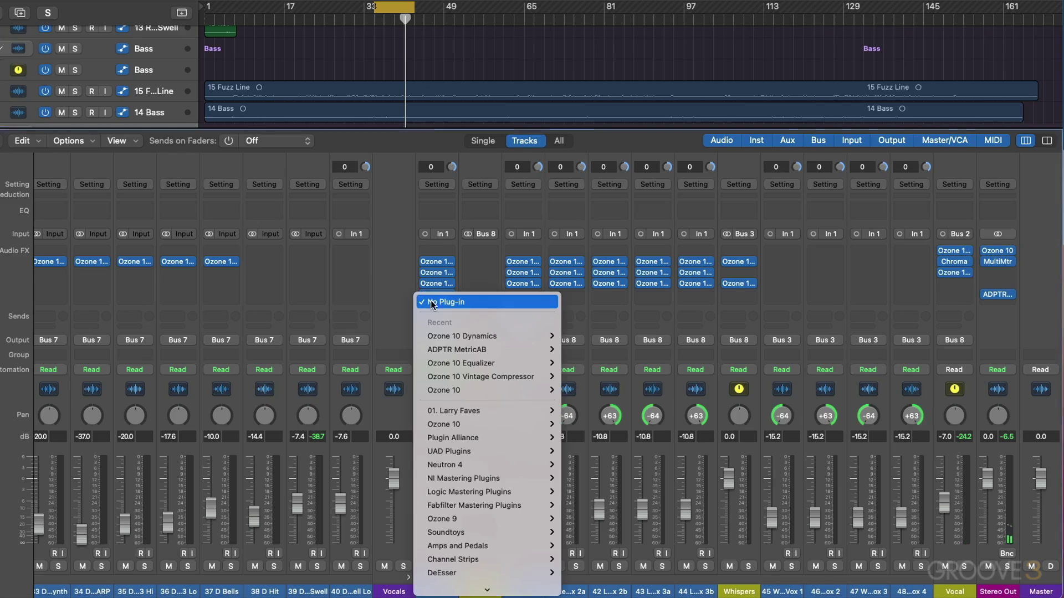
mouse_move(483, 377)
click(598, 381)
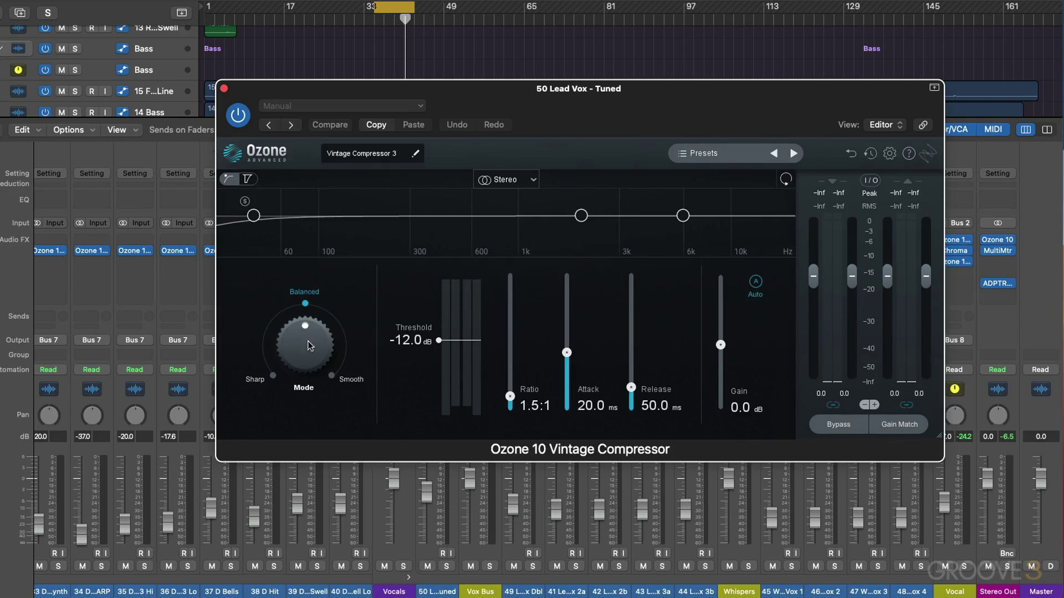
Step: Set the Vintage Compressor to Smooth mode and a -34.4 dB threshold during playback
drag(308, 342, 297, 251)
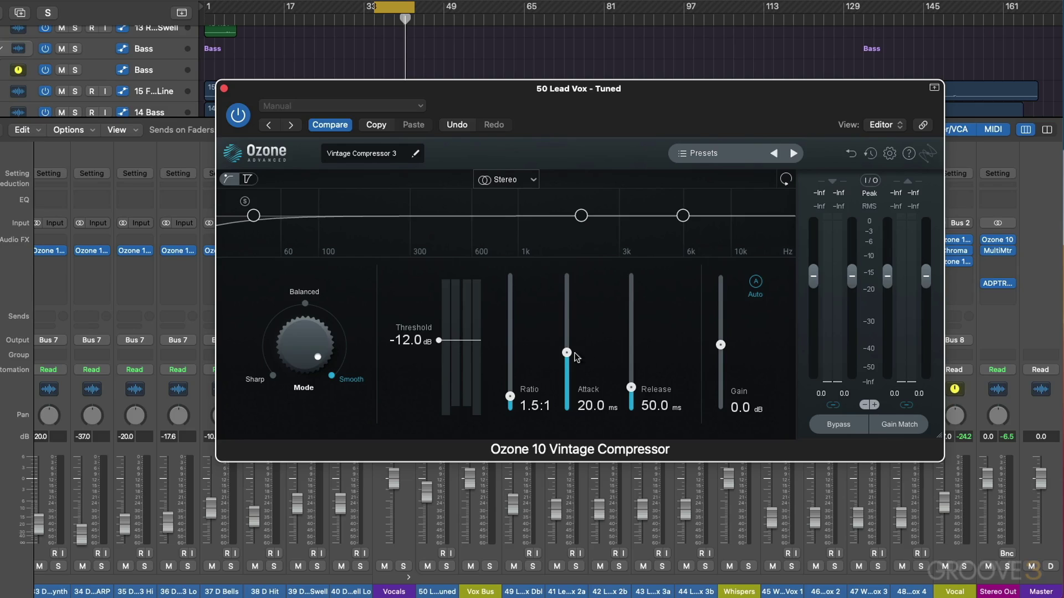
key(space)
drag(425, 335, 430, 383)
drag(631, 388, 631, 326)
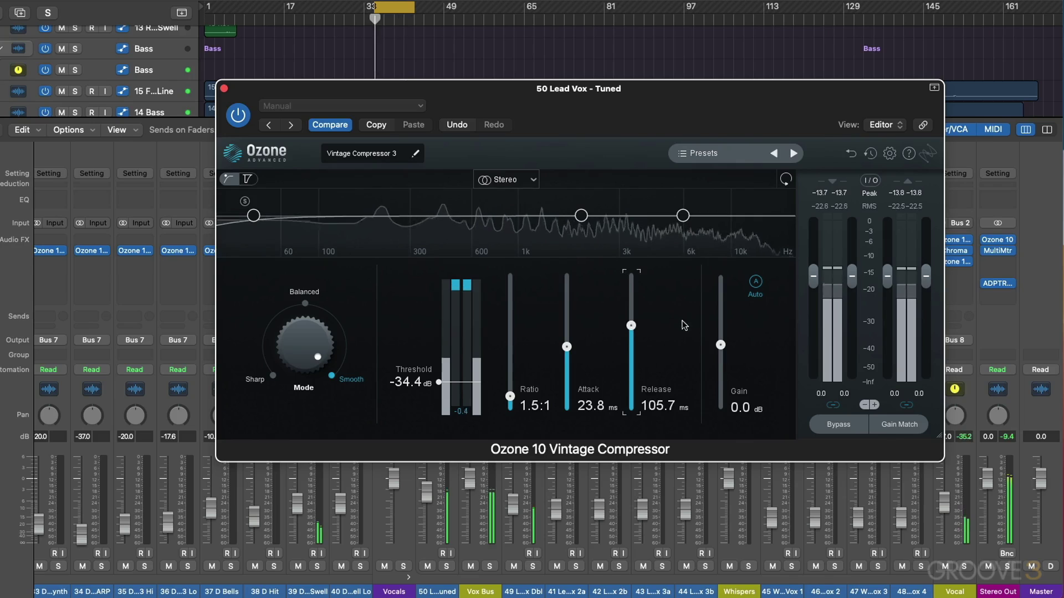
Step: Nudge the Vintage Compressor threshold to -34.8 dB and A/B it against bypass twice
scroll(419, 387, down, 3)
scroll(419, 386, up, 2)
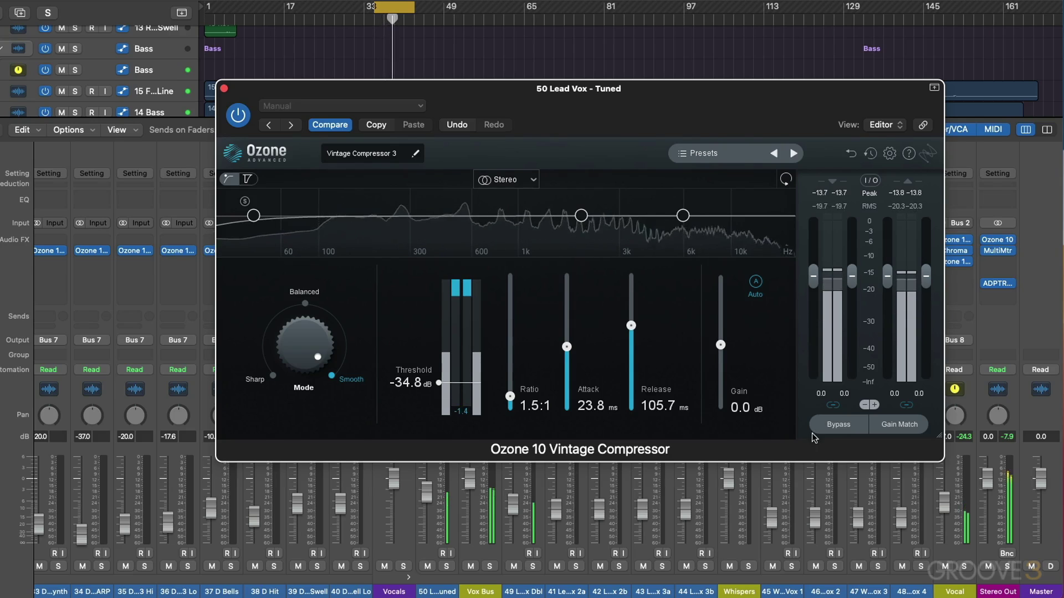
click(831, 424)
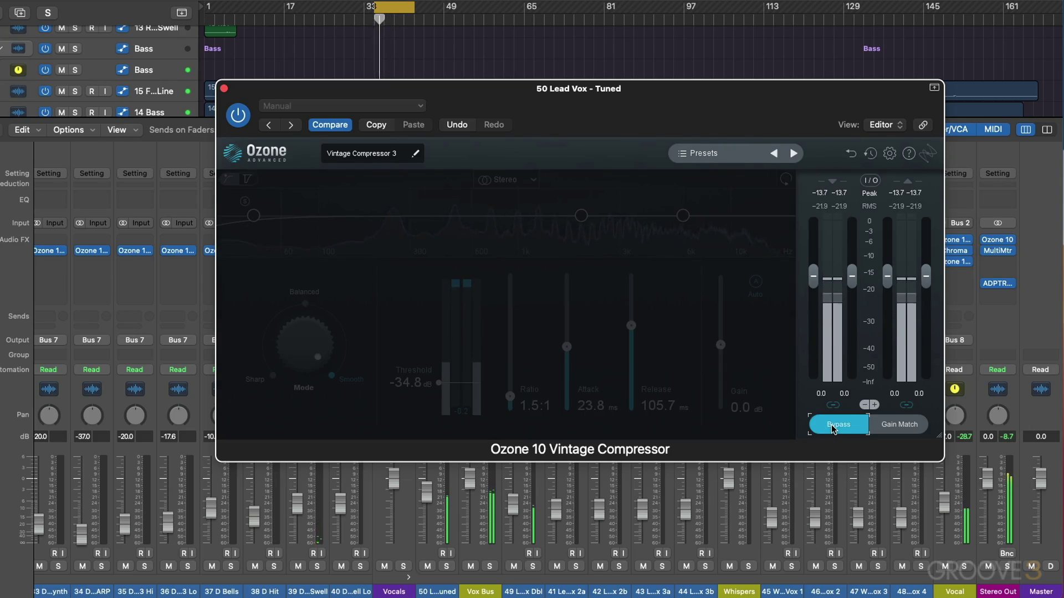
click(831, 424)
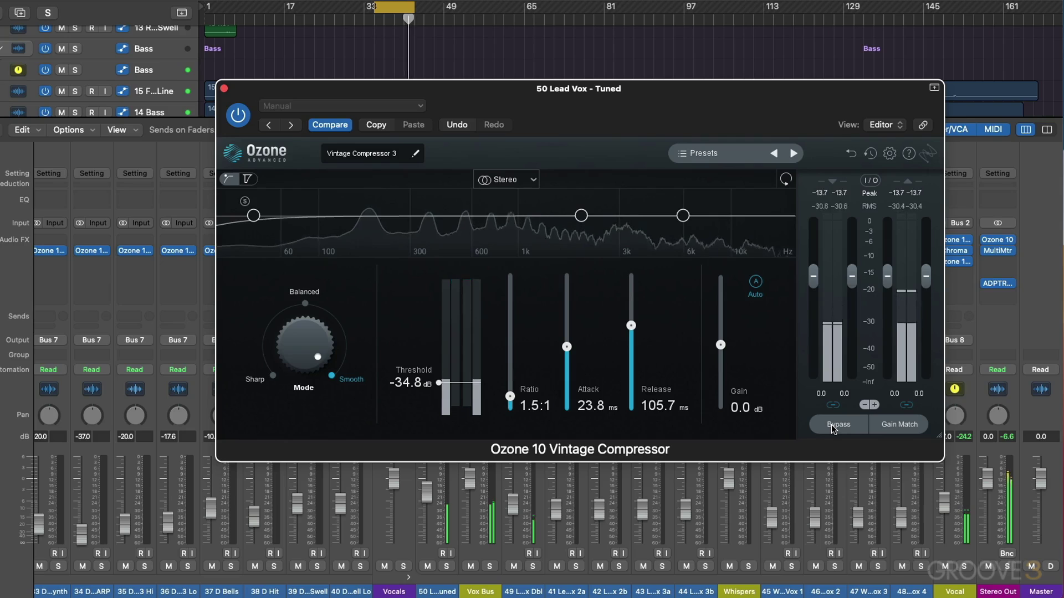
click(831, 424)
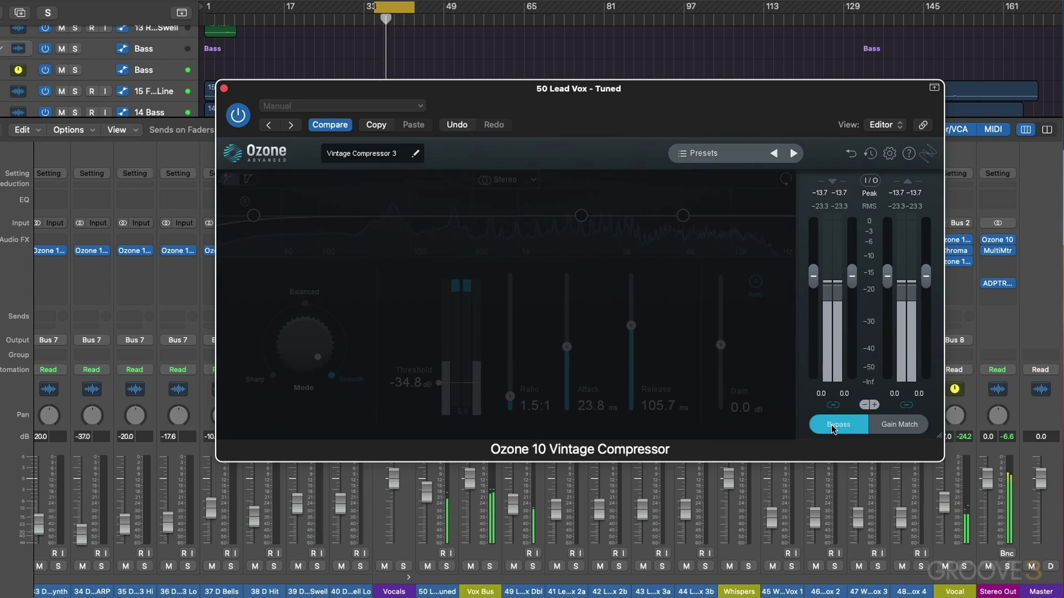
click(832, 425)
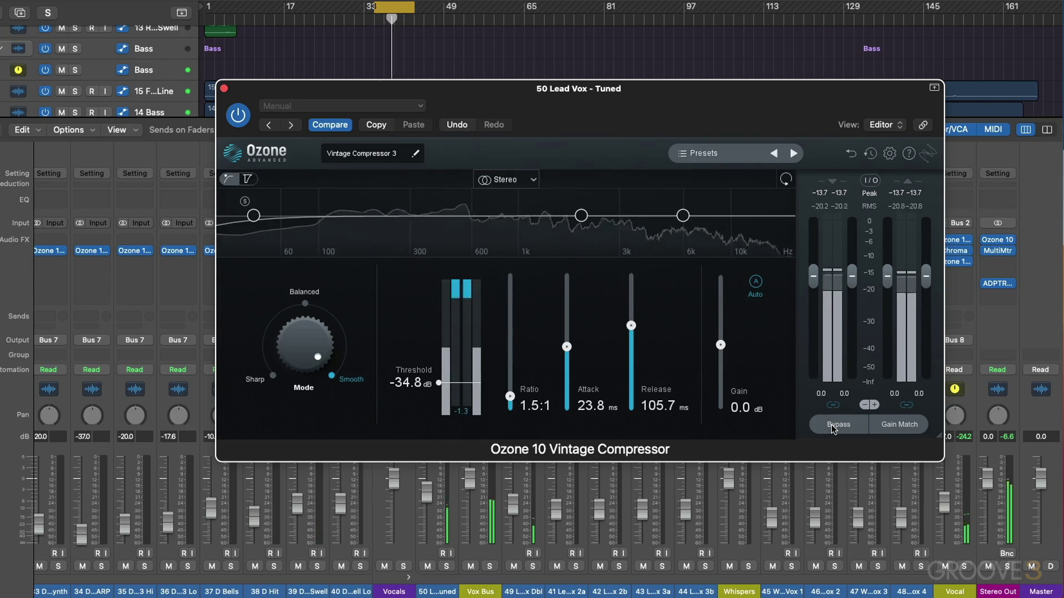
Step: Switch the Vintage Compressor to Sharp mode with 62.0 ms release and -27.8 dB threshold
click(831, 425)
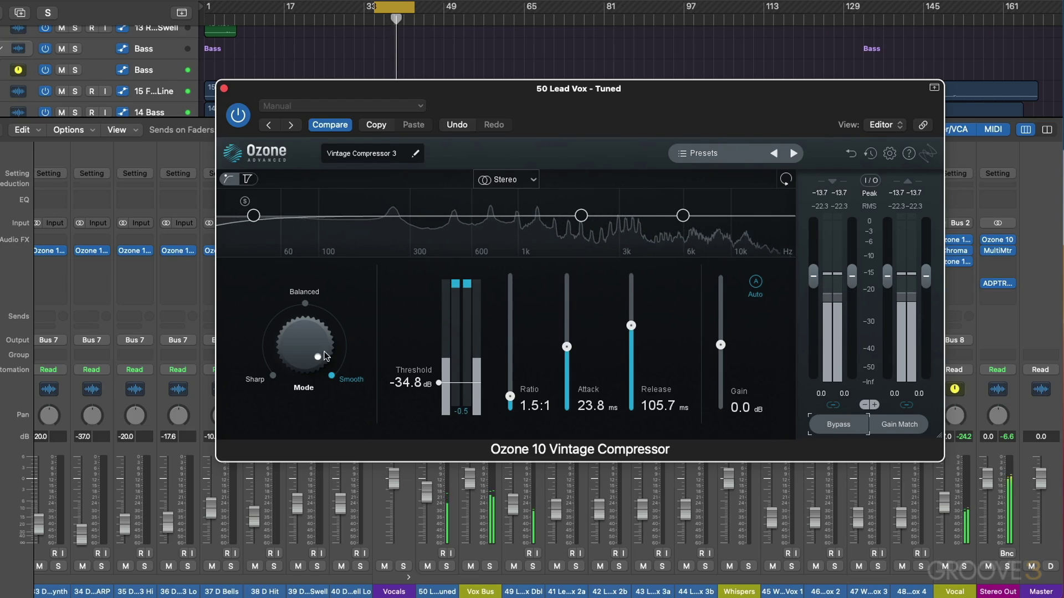
drag(325, 356, 320, 510)
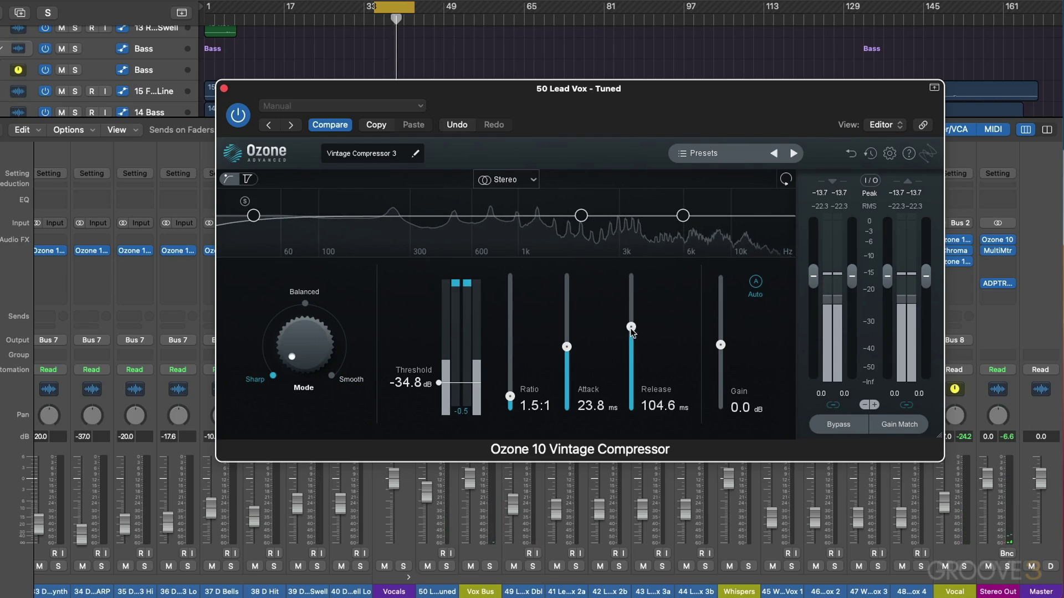
drag(632, 330, 632, 357)
drag(631, 371, 625, 368)
drag(416, 382, 418, 373)
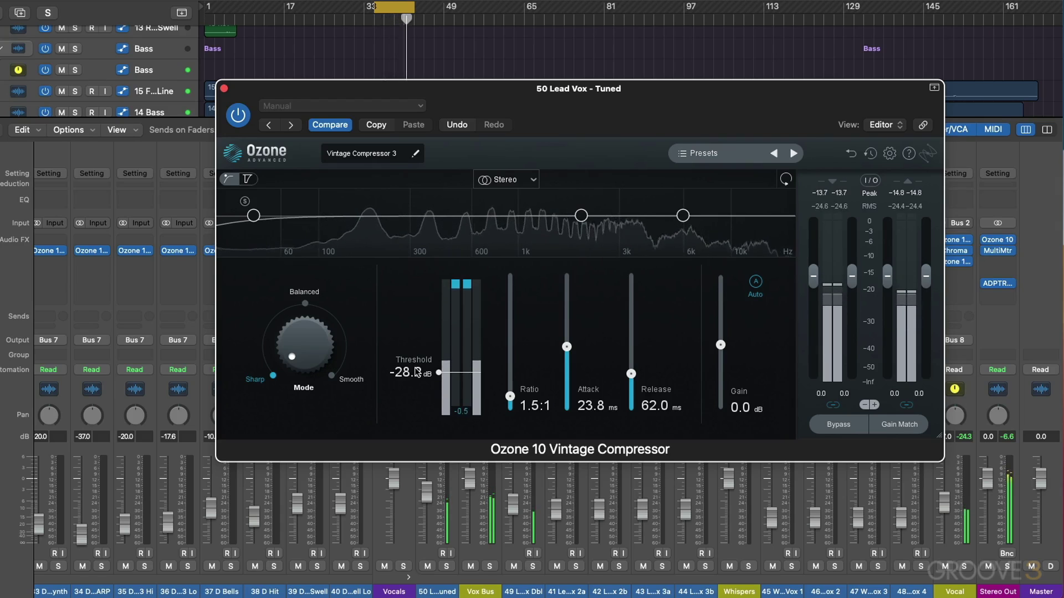
drag(418, 372, 419, 372)
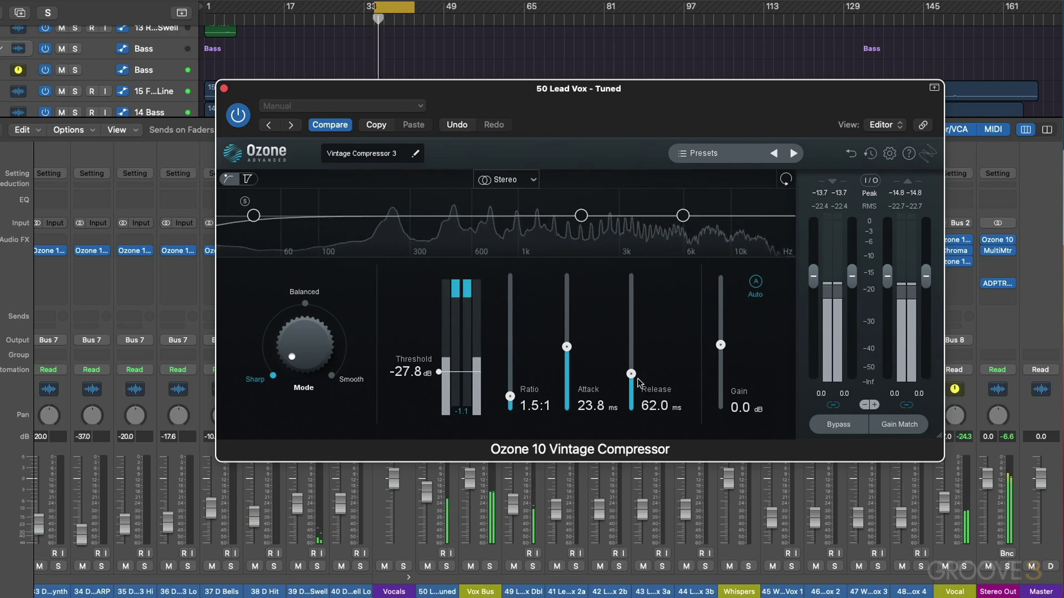
Step: Compare the Vintage Compressor bypassed and active twice, leaving it switched on
click(833, 423)
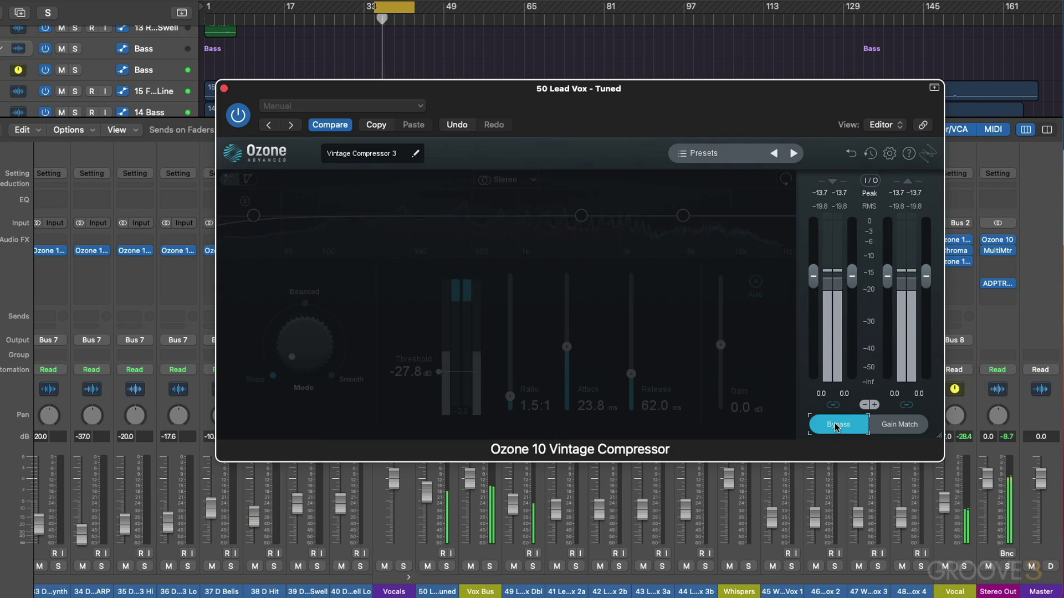
click(835, 424)
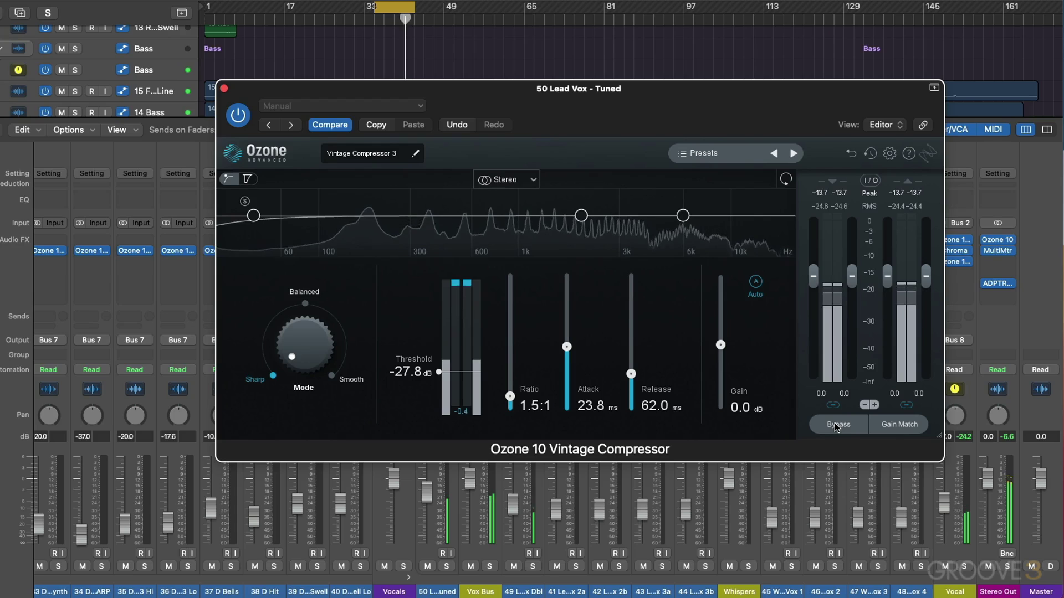
click(848, 427)
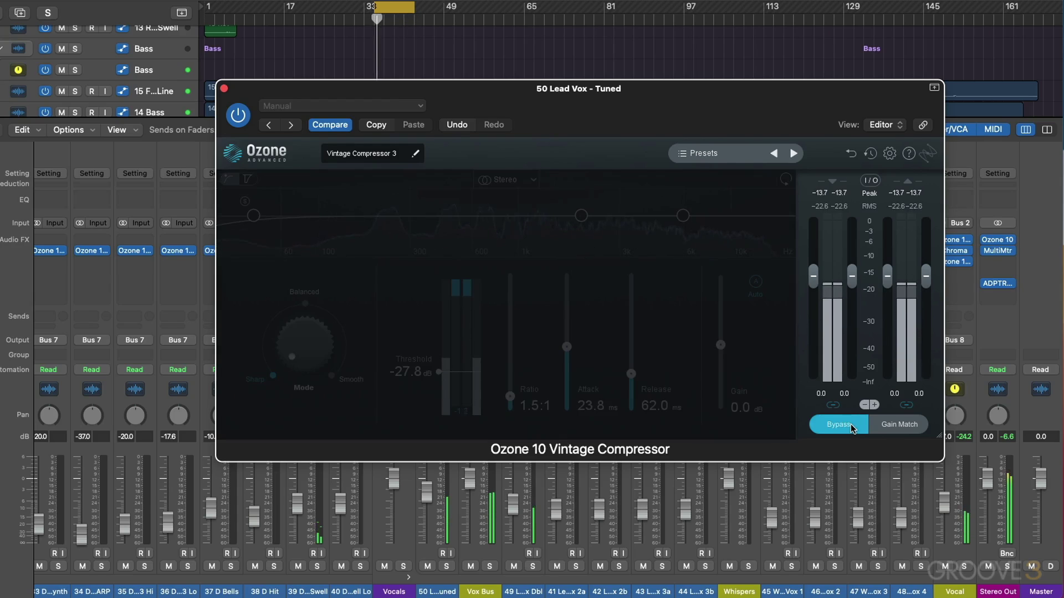
click(839, 425)
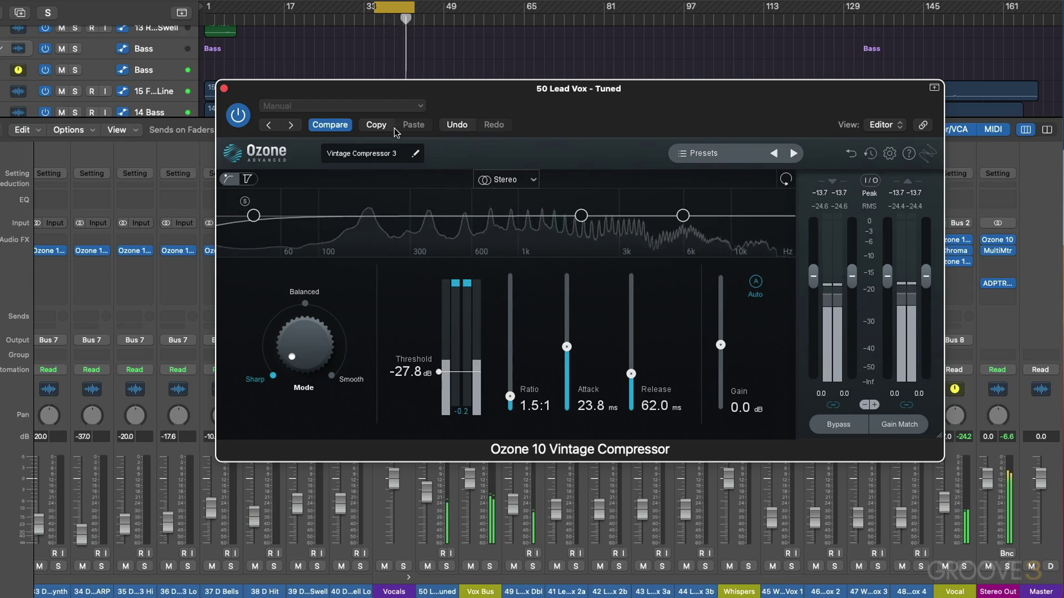
Step: Close the compressor window and reopen the 50 Lead Vox Vintage Compressor insert
click(224, 88)
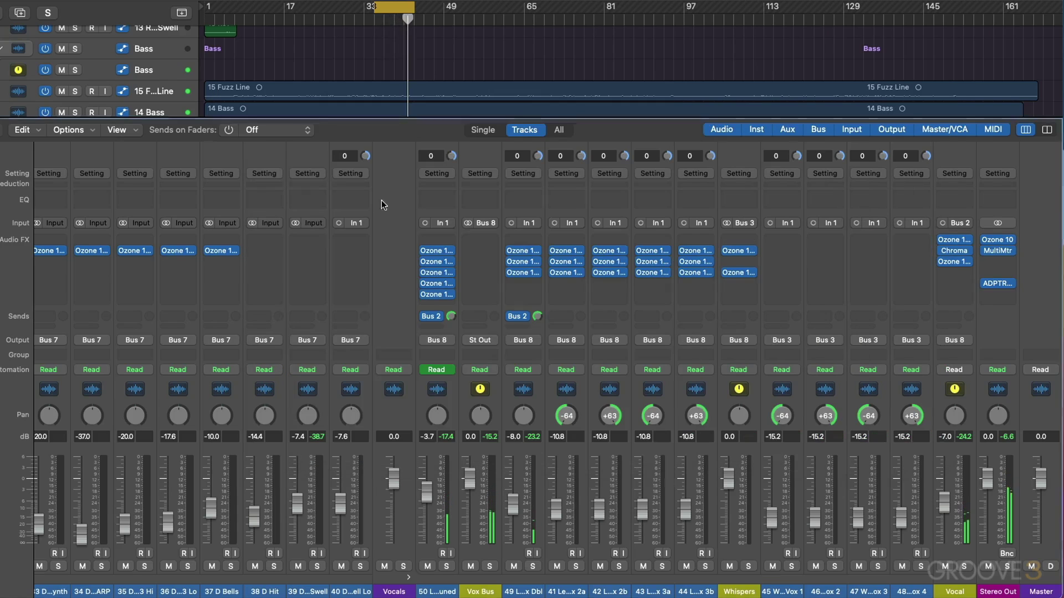
click(434, 295)
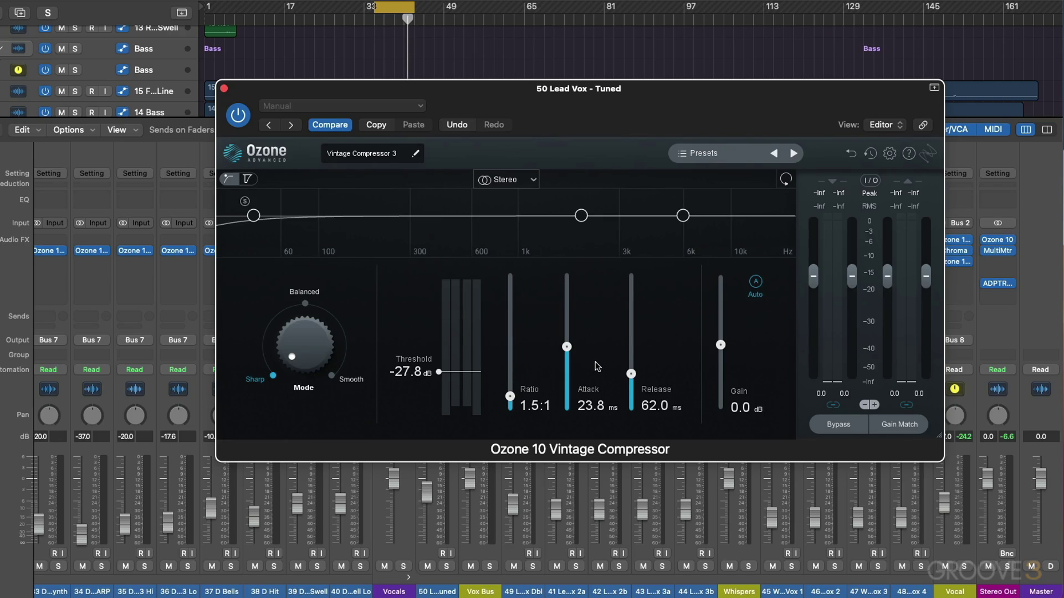
Step: Shorten the Vintage Compressor release to 33.5 ms and set threshold to -30.2 dB during playback
drag(631, 378, 632, 398)
key(space)
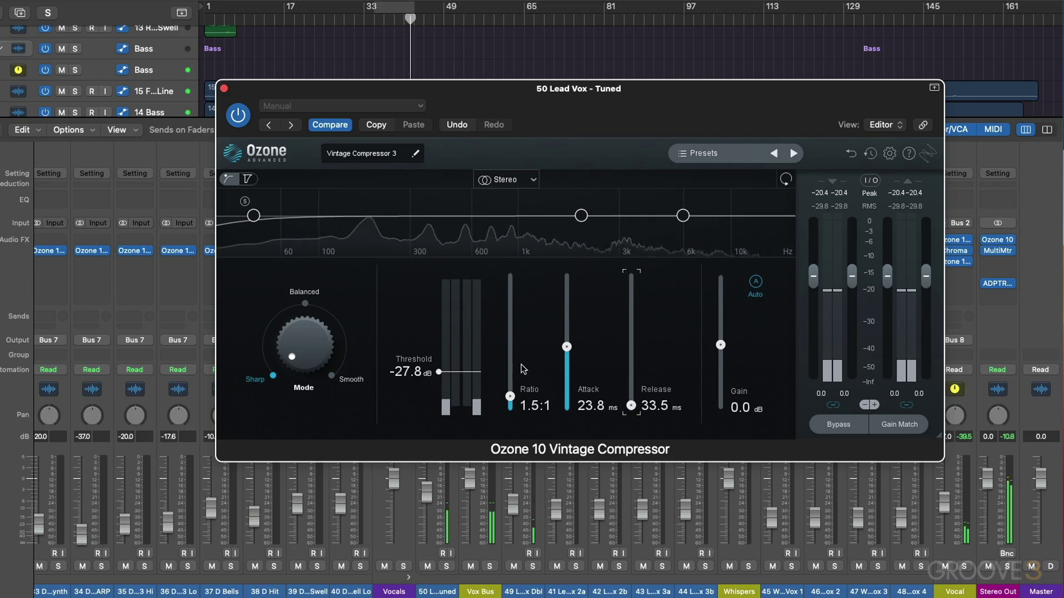
drag(428, 371, 427, 377)
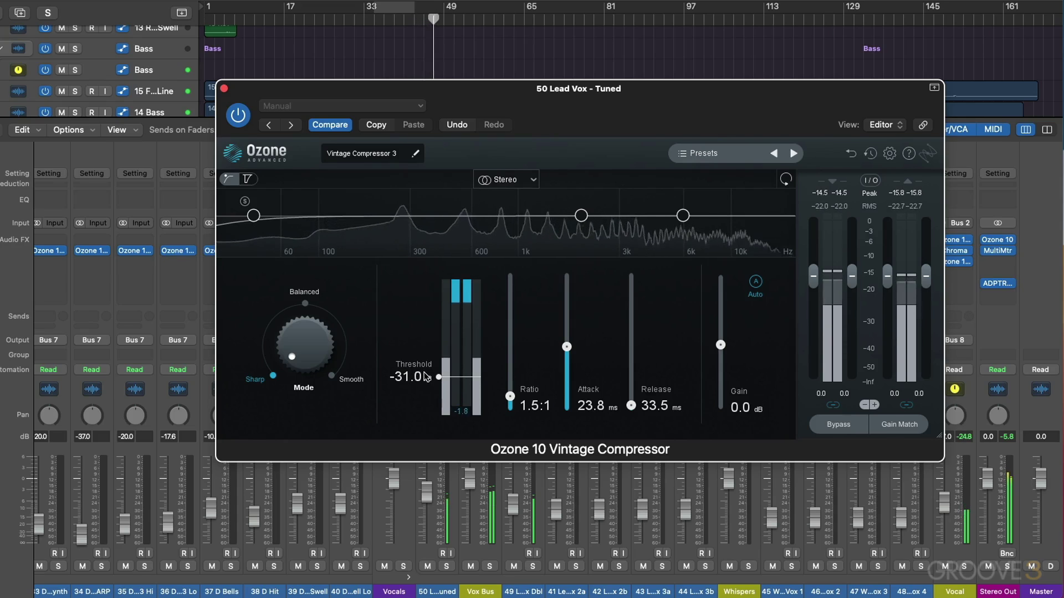
drag(426, 378, 426, 375)
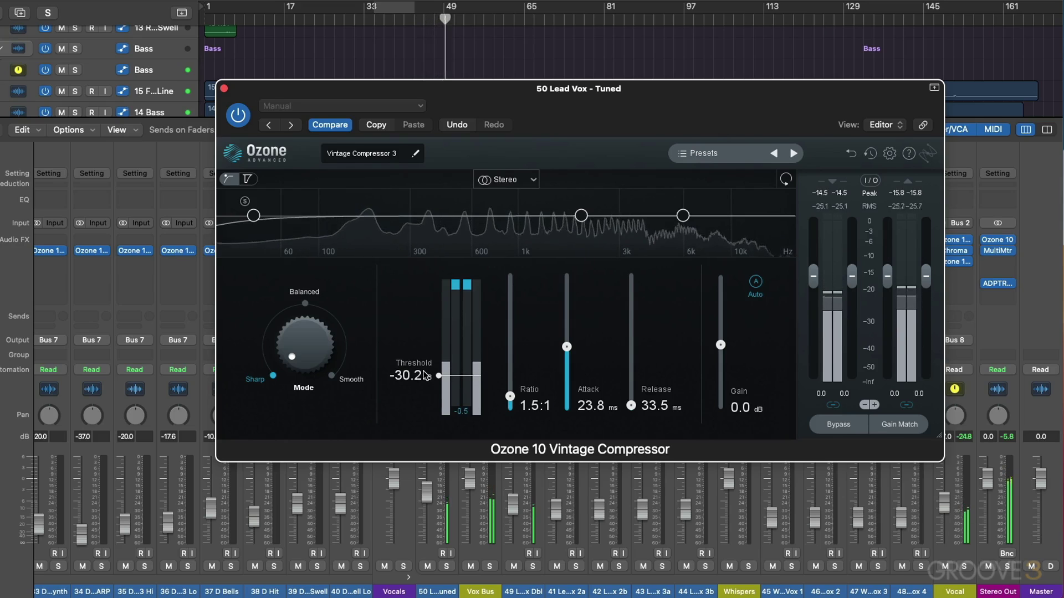
key(space)
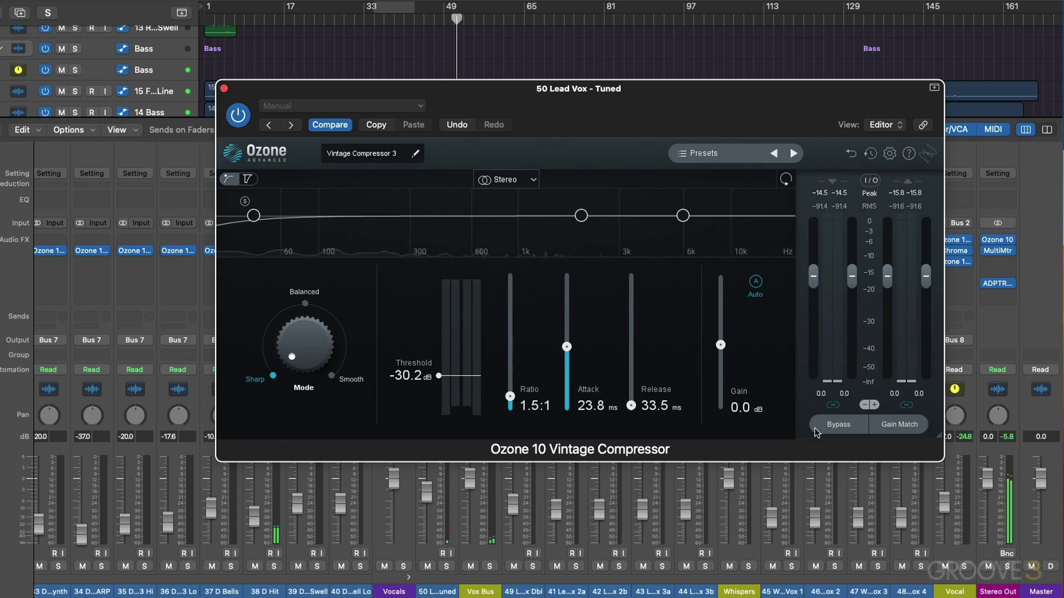
Step: Replay bars 33–37 and A/B the Vintage Compressor via Bypass, leaving it active
click(397, 7)
key(space)
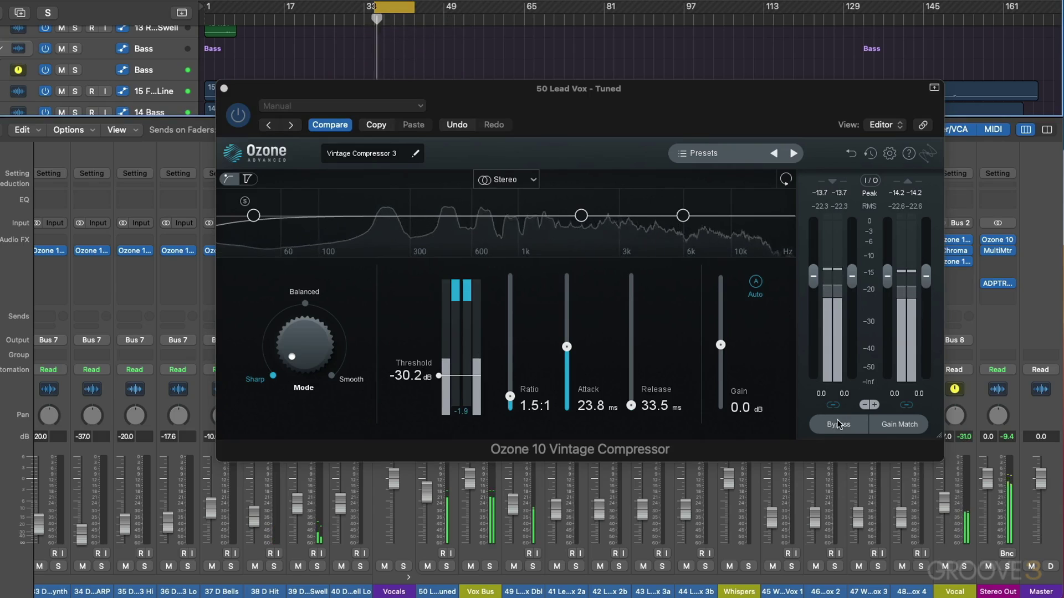
click(835, 424)
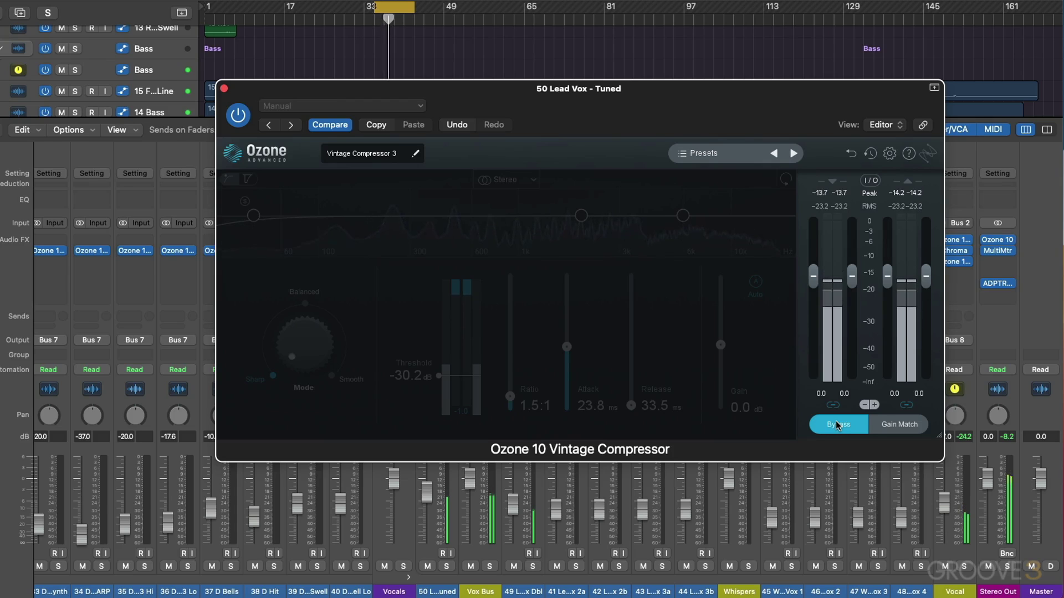
click(835, 425)
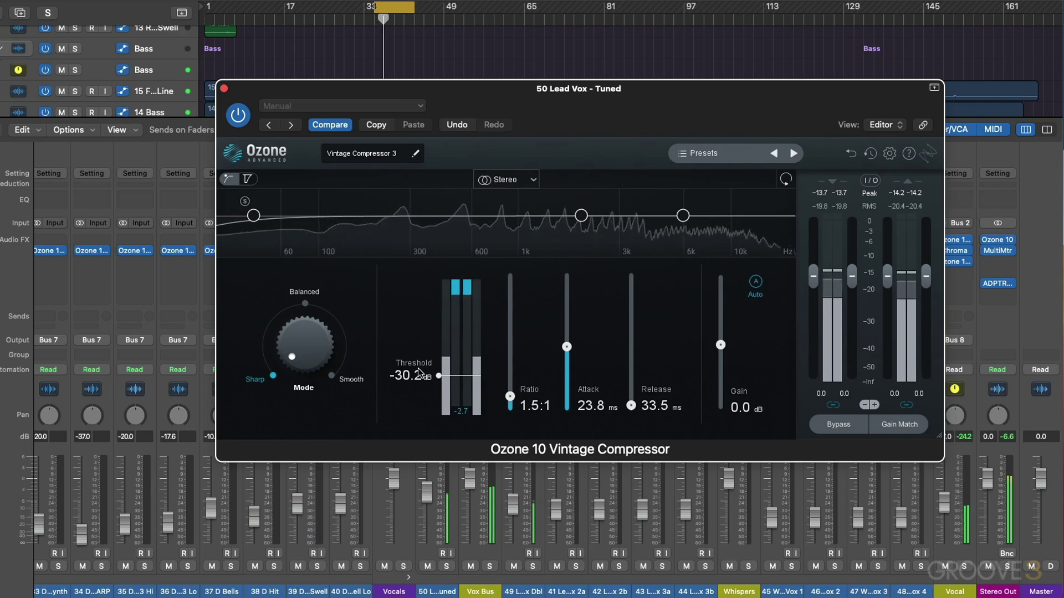
Step: Dial in threshold -28.6 dB, ratio 2.1:1 and attack 15.1 ms on the Vintage Compressor
drag(418, 368, 417, 362)
drag(522, 408, 512, 391)
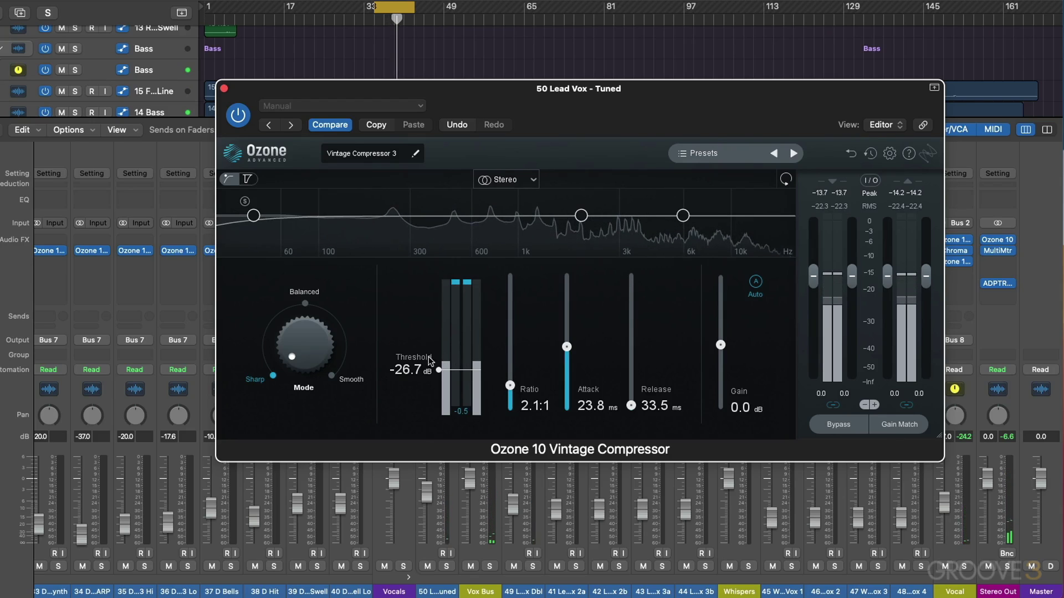
drag(417, 366, 417, 365)
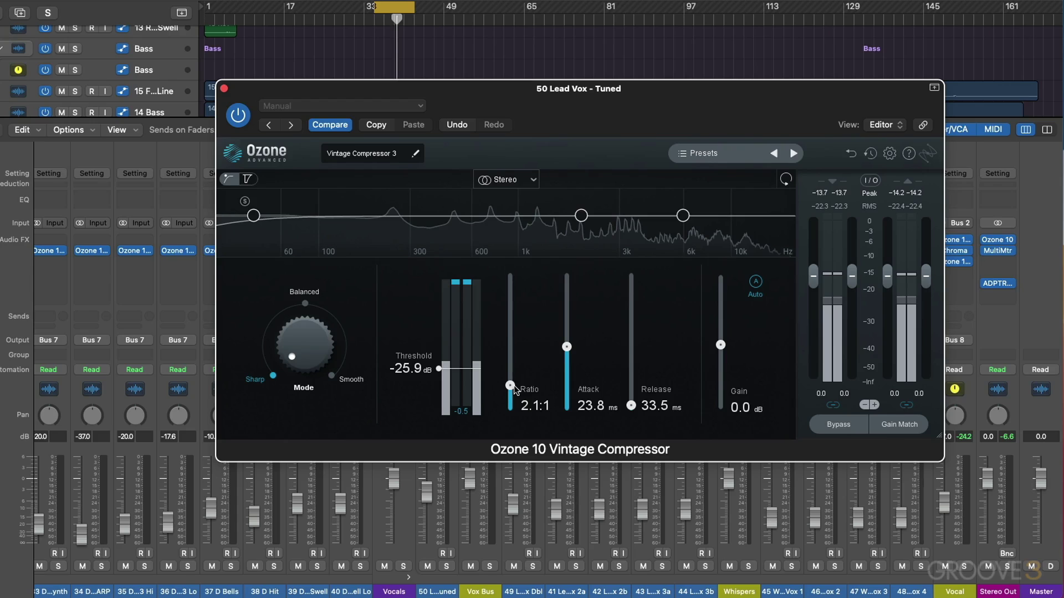
drag(421, 367, 417, 372)
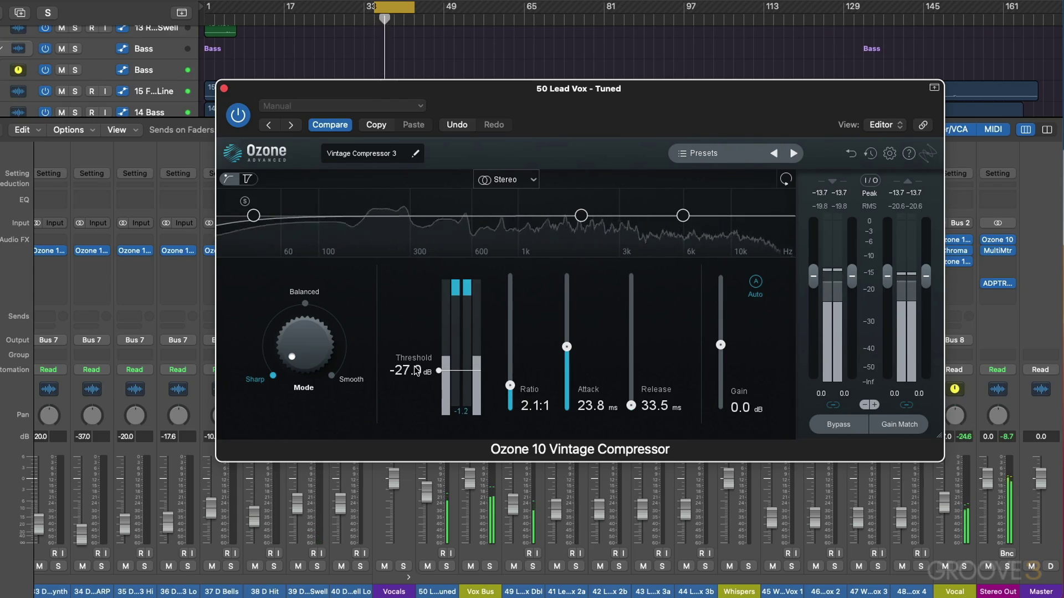
drag(416, 371, 416, 371)
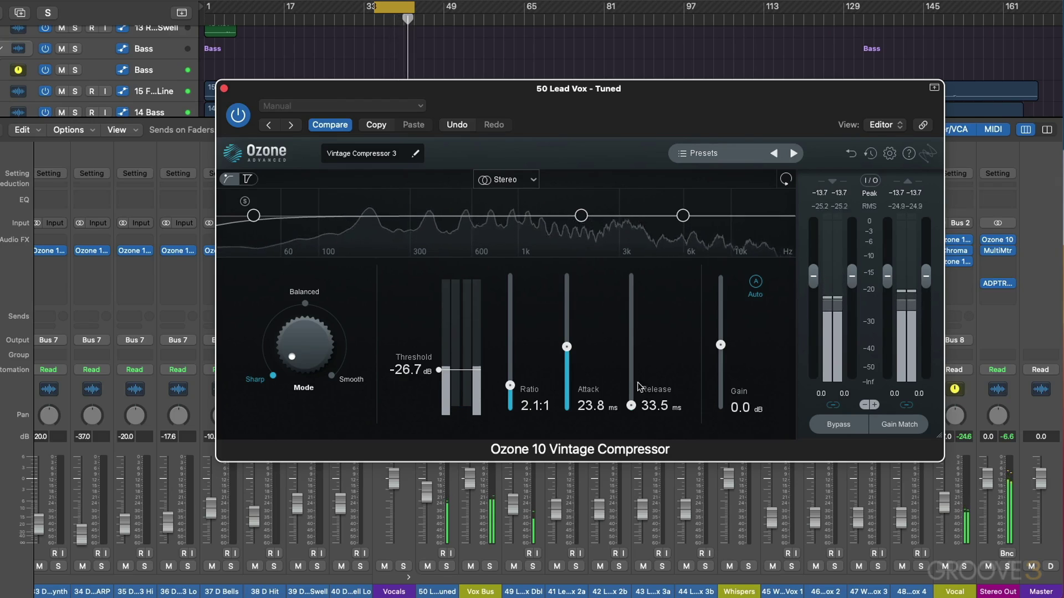
drag(417, 370, 423, 373)
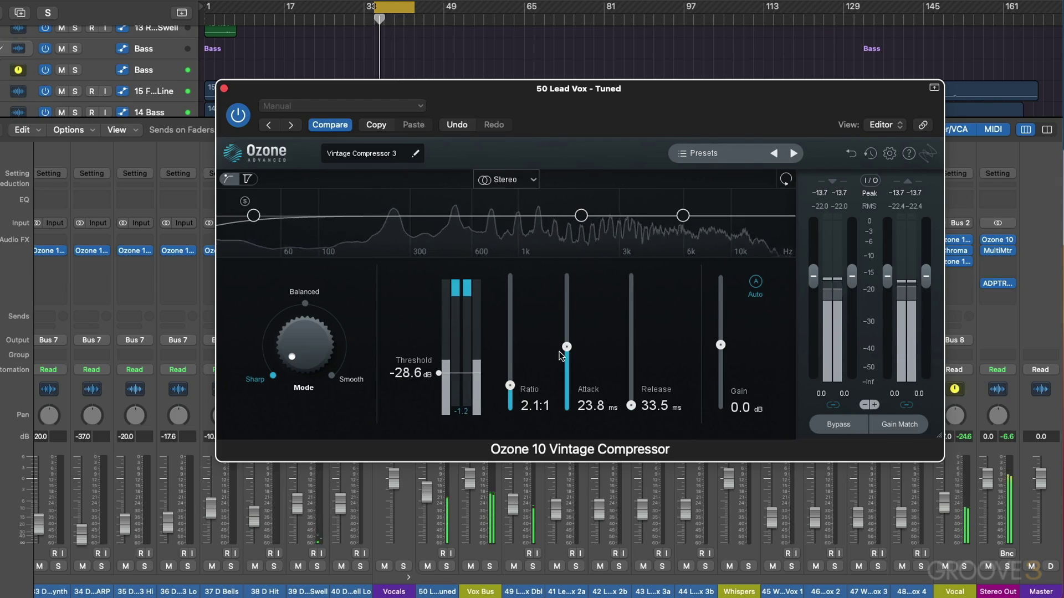
mouse_move(566, 347)
mouse_down()
mouse_move(567, 371)
mouse_move(567, 360)
mouse_up()
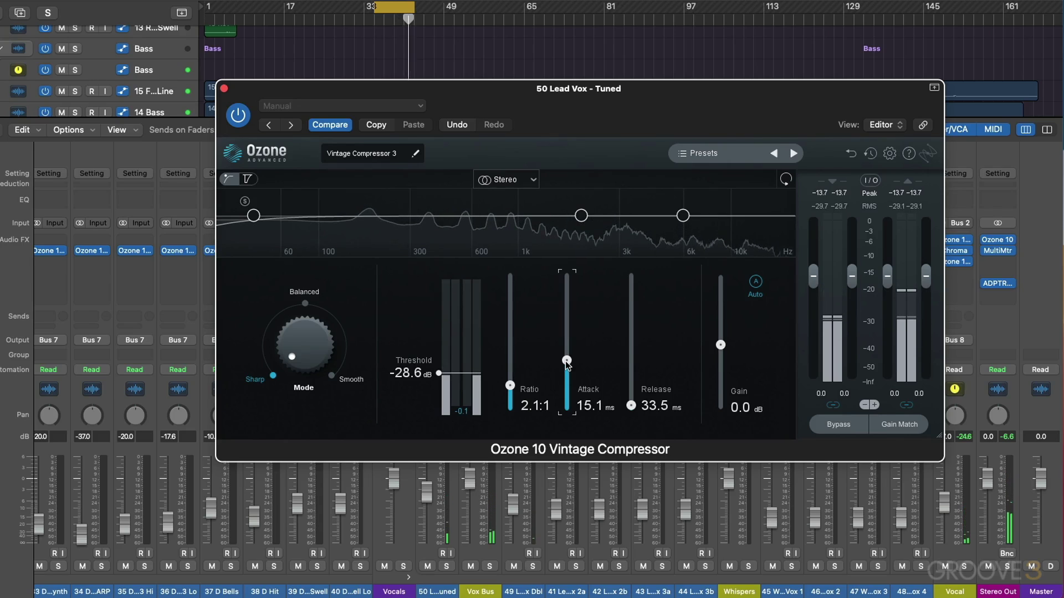
Step: Lengthen the attack to 16.2 ms and check it with a bypass on/off comparison
drag(567, 361, 566, 358)
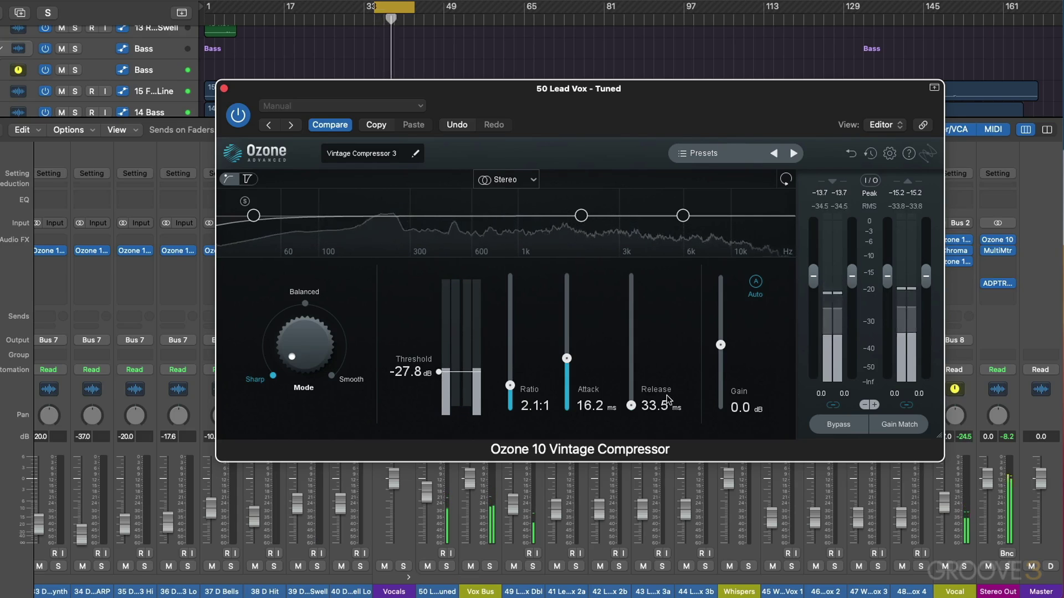
click(845, 426)
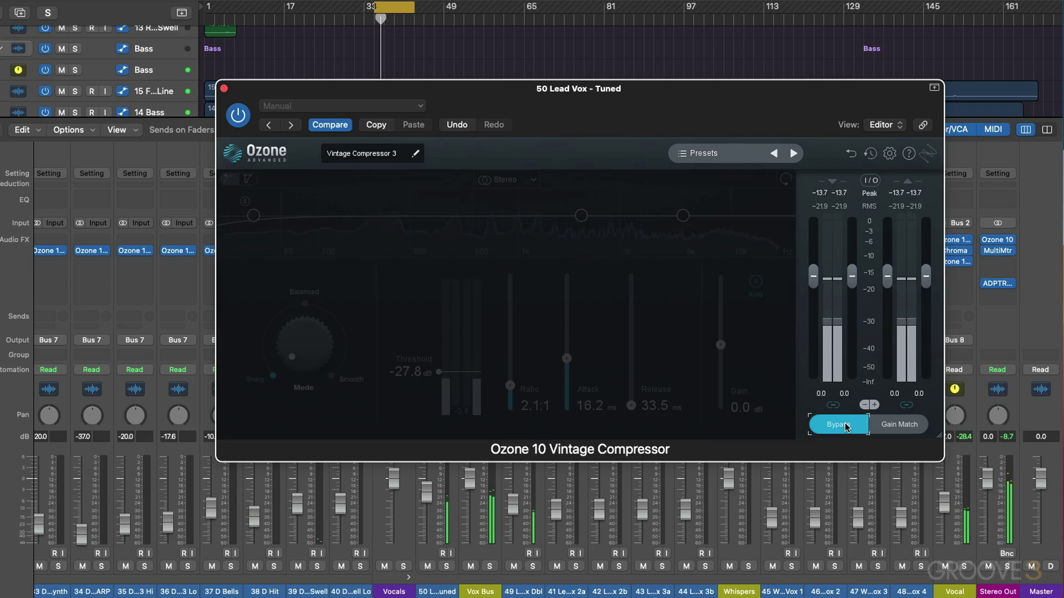
click(845, 426)
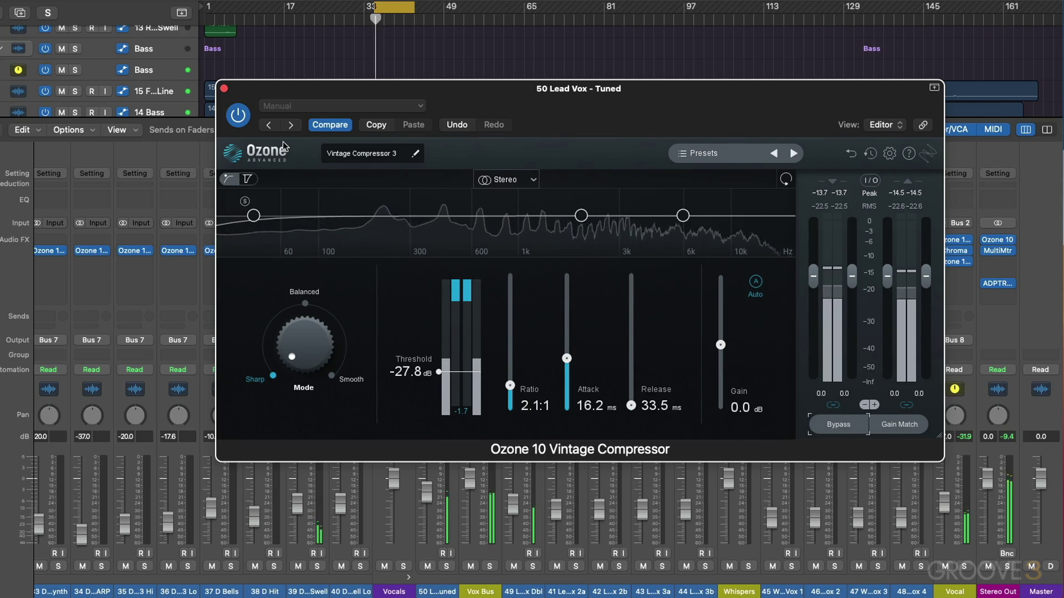
Step: Close the Vintage Compressor window and start song playback
click(224, 89)
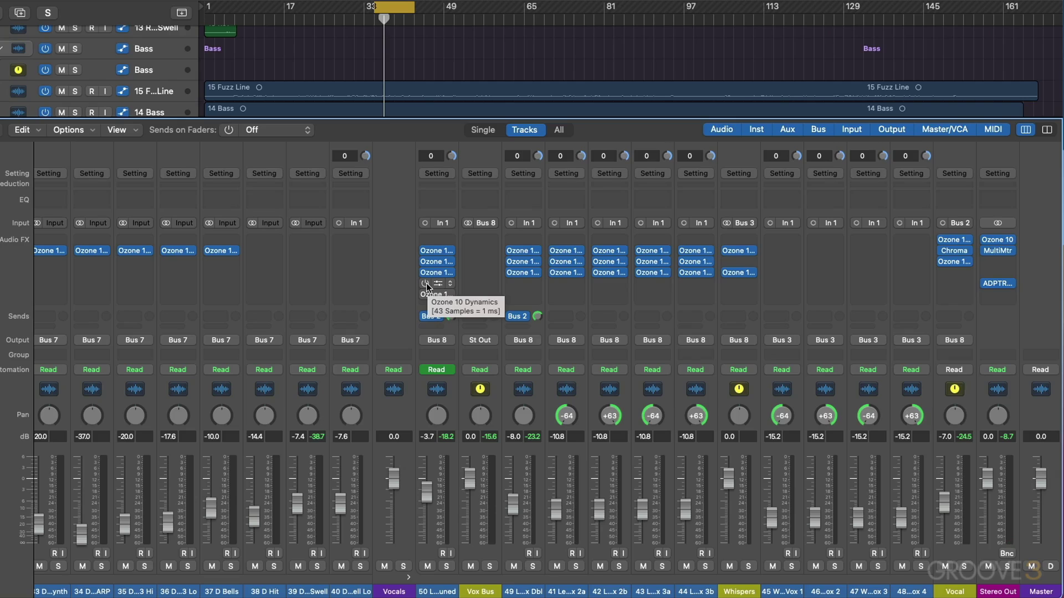
key(space)
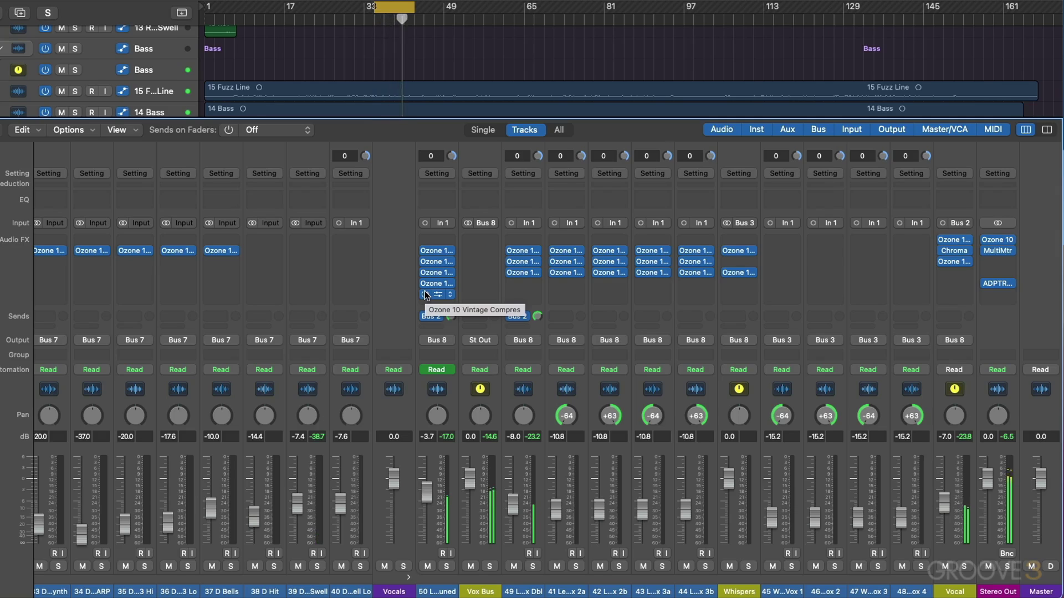
Step: In Stereo Out's Ozone 10, loop reference section B starting near 1:00 while playing
click(998, 240)
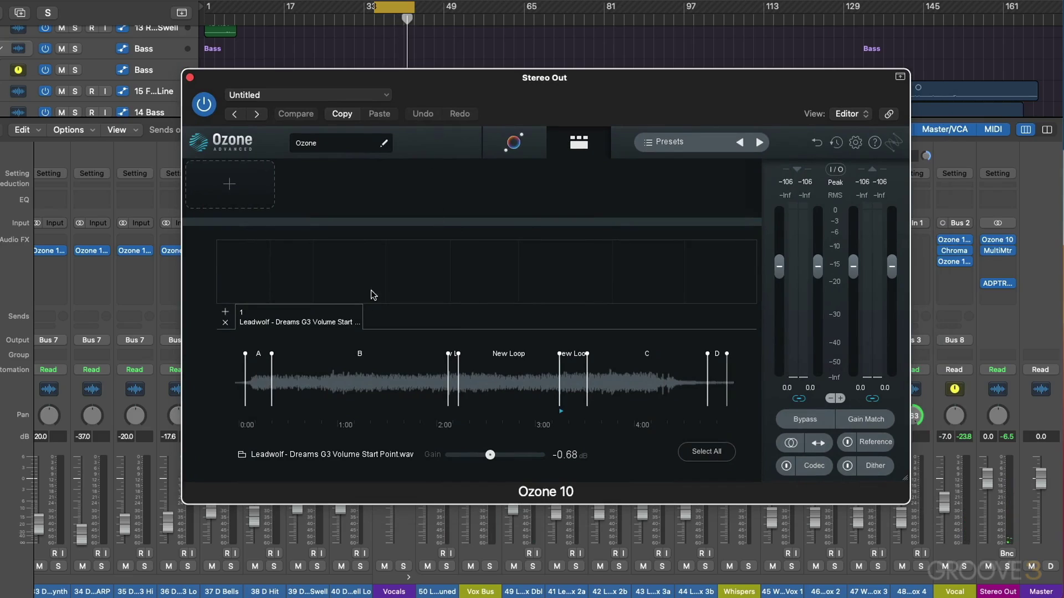
click(328, 380)
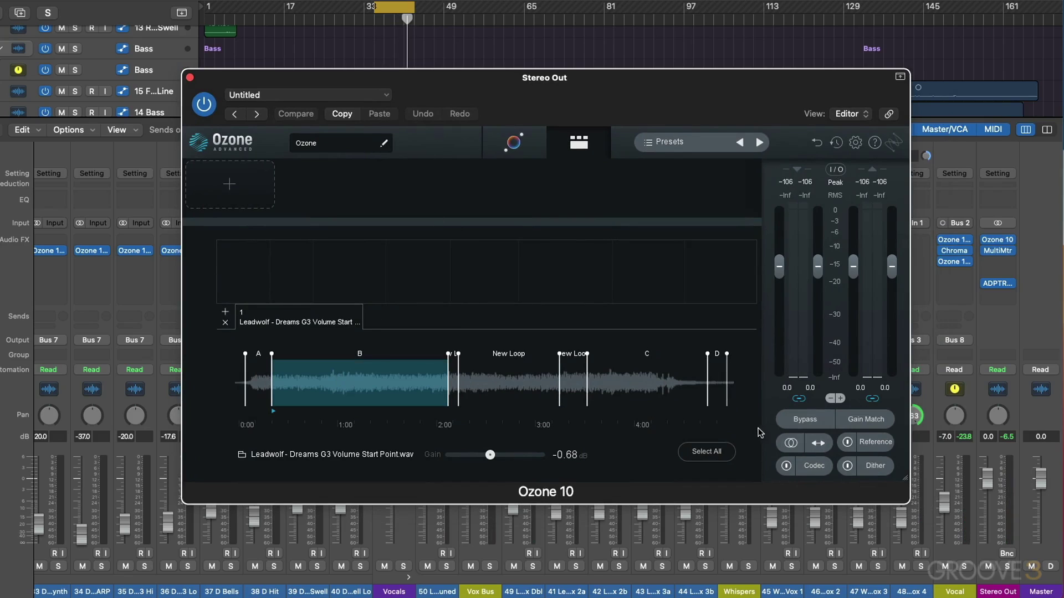
click(851, 445)
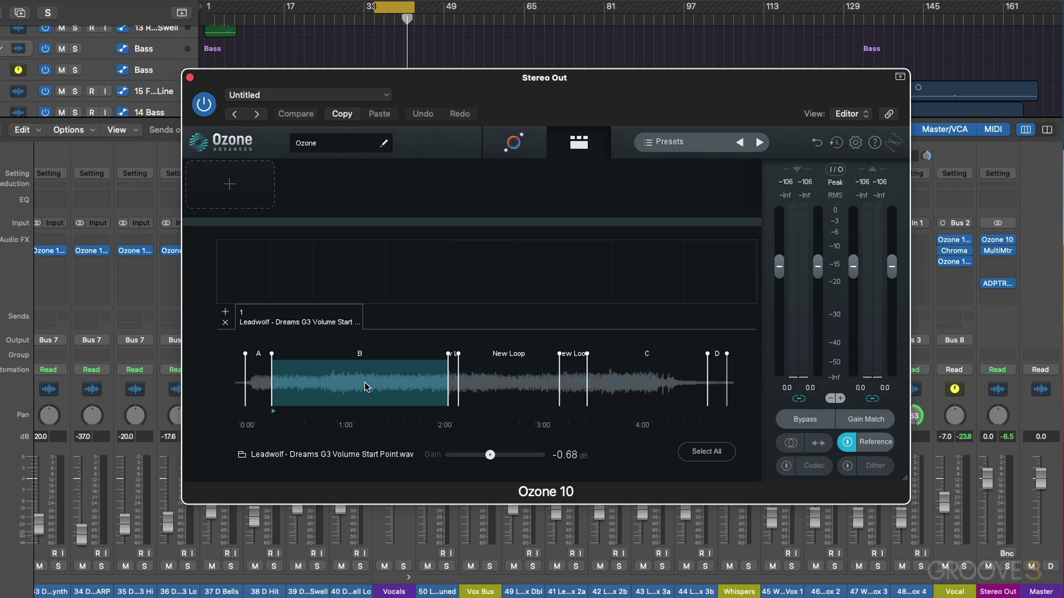
key(space)
drag(272, 383, 335, 379)
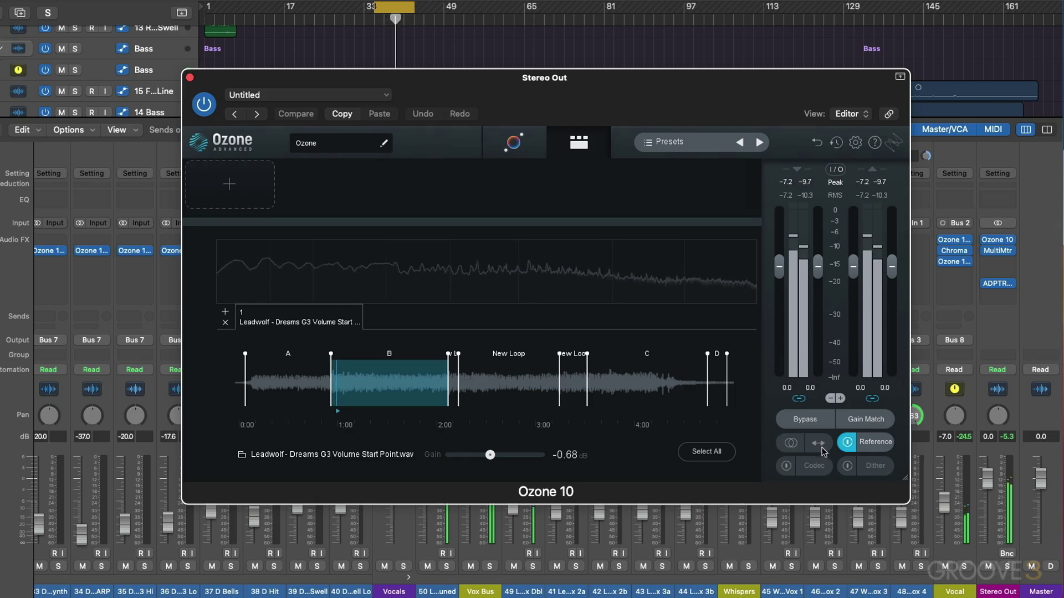
Step: Switch between mix and reference to compare, ending back on the mix
click(848, 443)
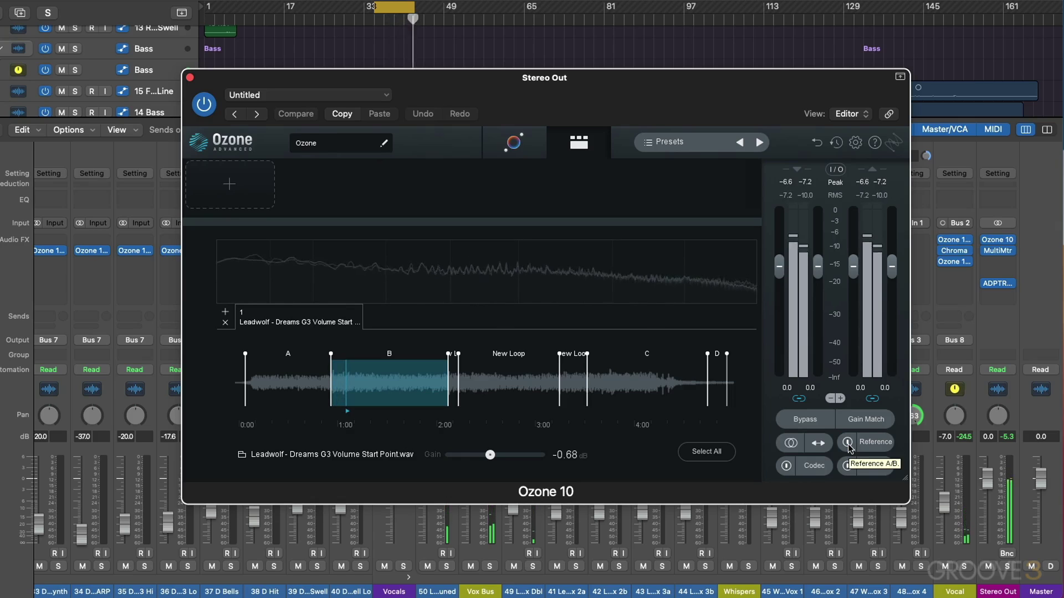
click(848, 443)
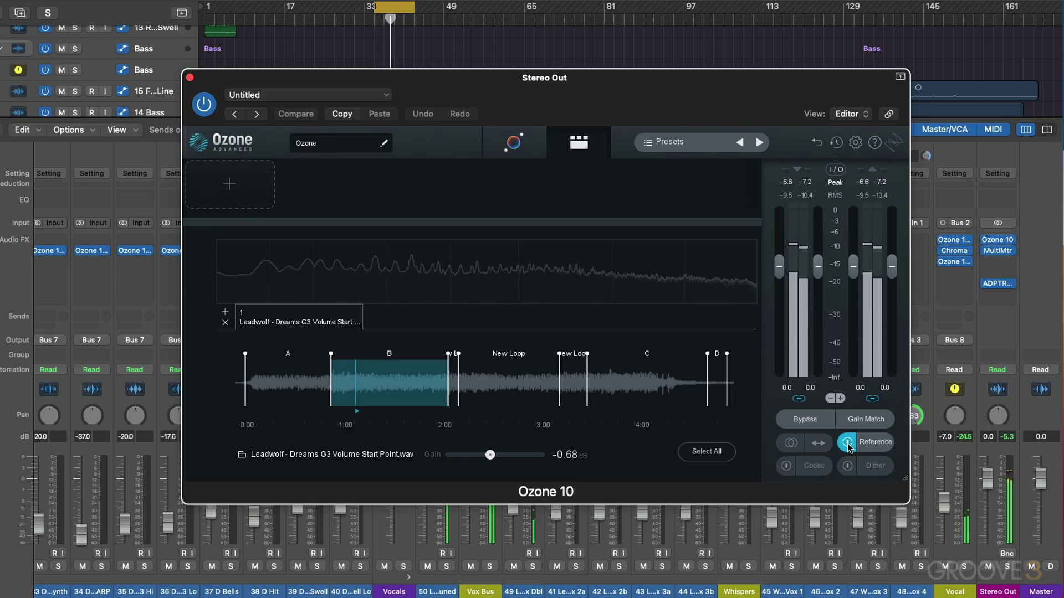
click(848, 443)
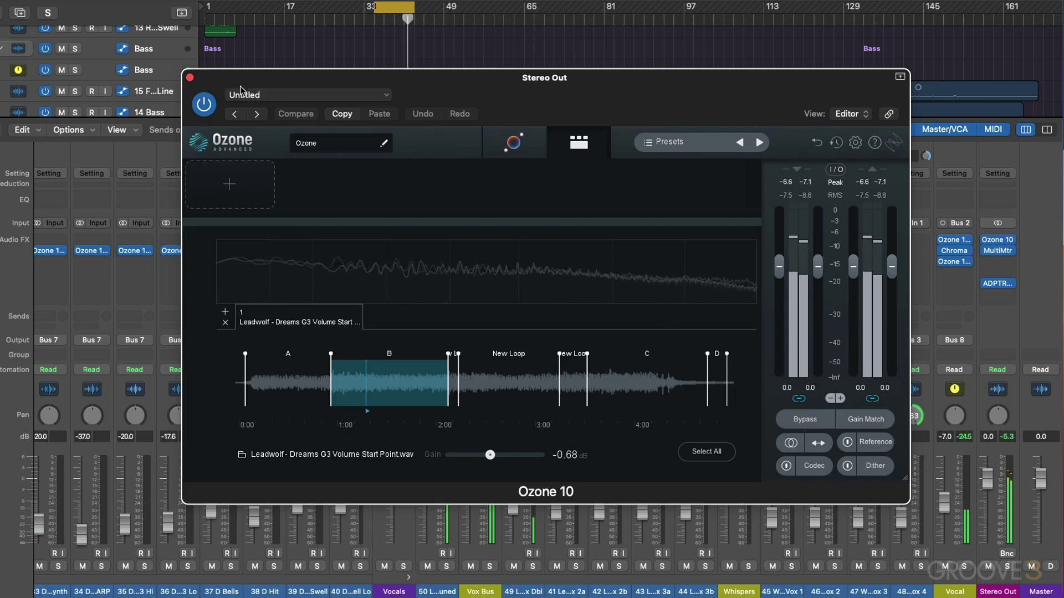
key(super+w)
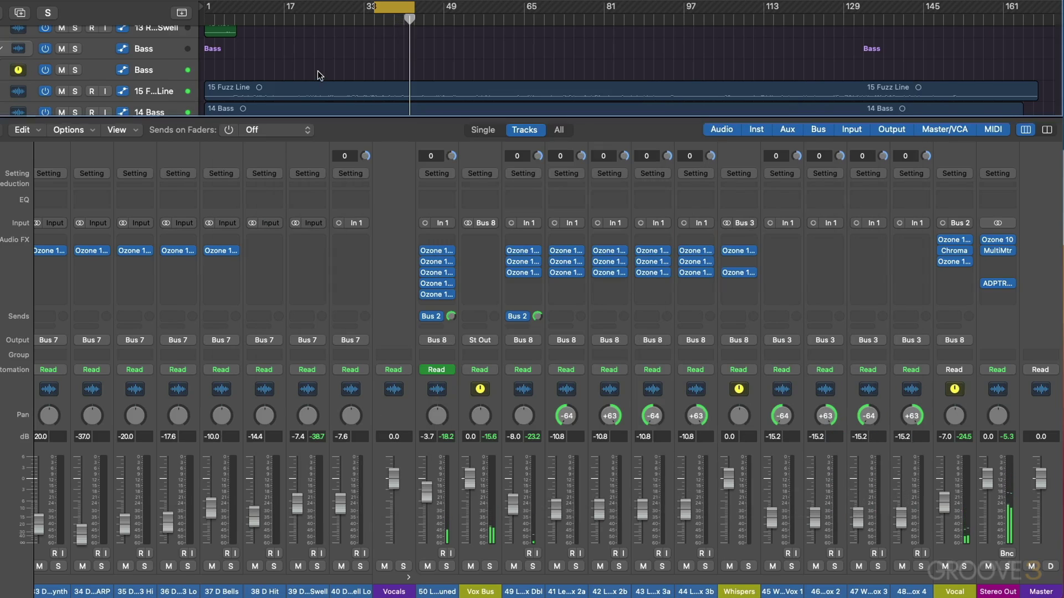